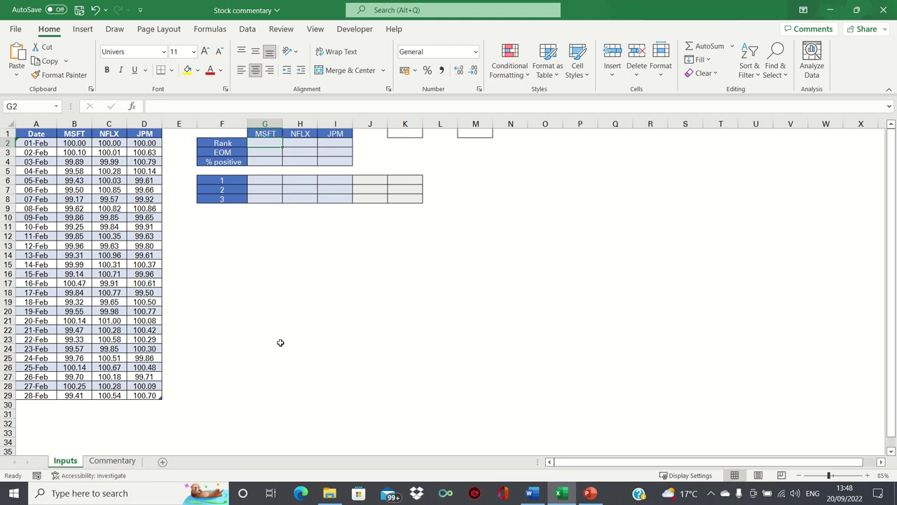
- Enter =COUNTA(A:A)-1 in K1 of the Inputs sheet so it counts 28 trading days
{"action": "key", "text": "Down"}
{"action": "key", "text": "Left"}
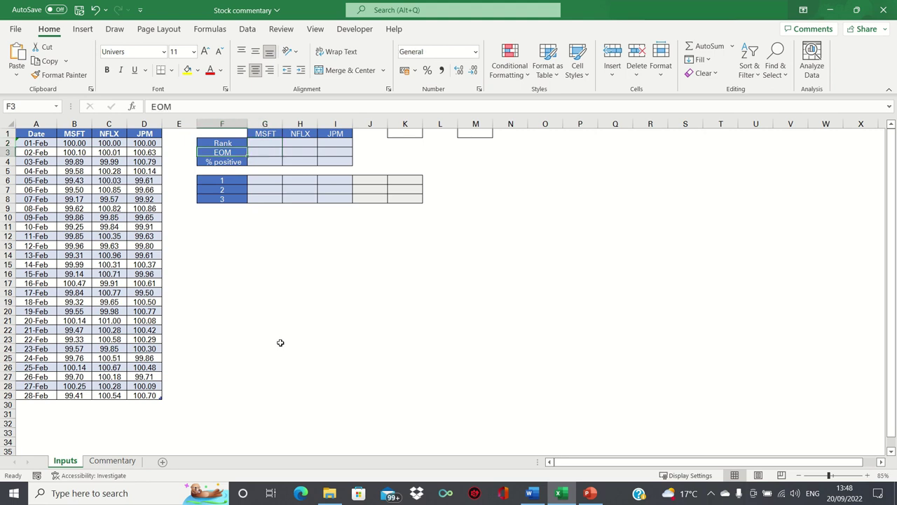
{"action": "key", "text": "Right"}
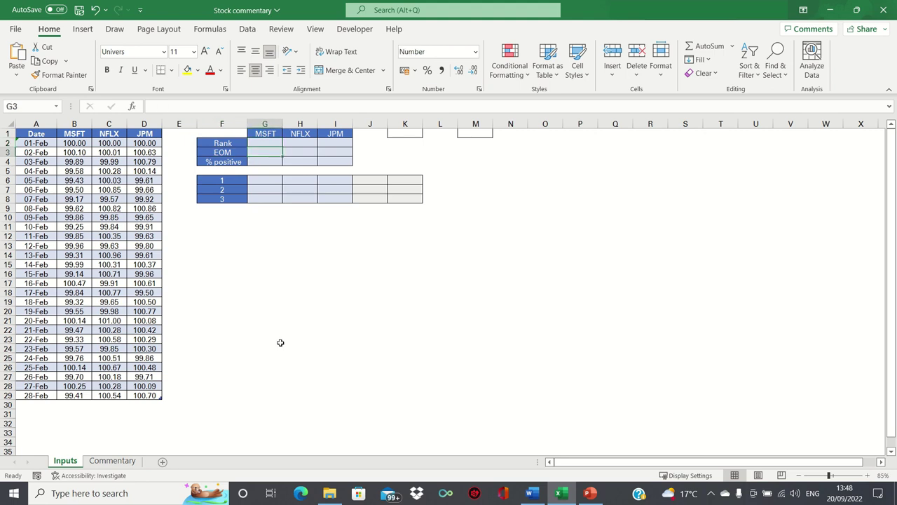
{"action": "key", "text": "Down"}
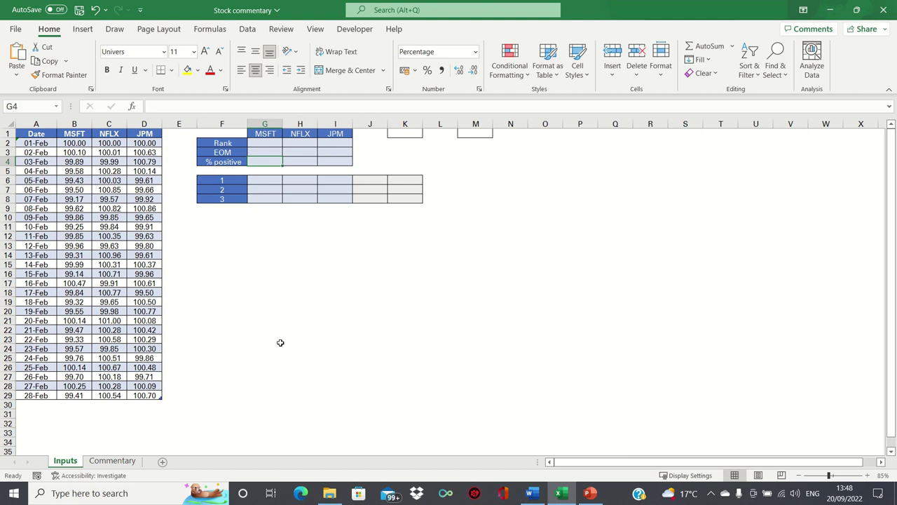
{"action": "key", "text": "Up"}
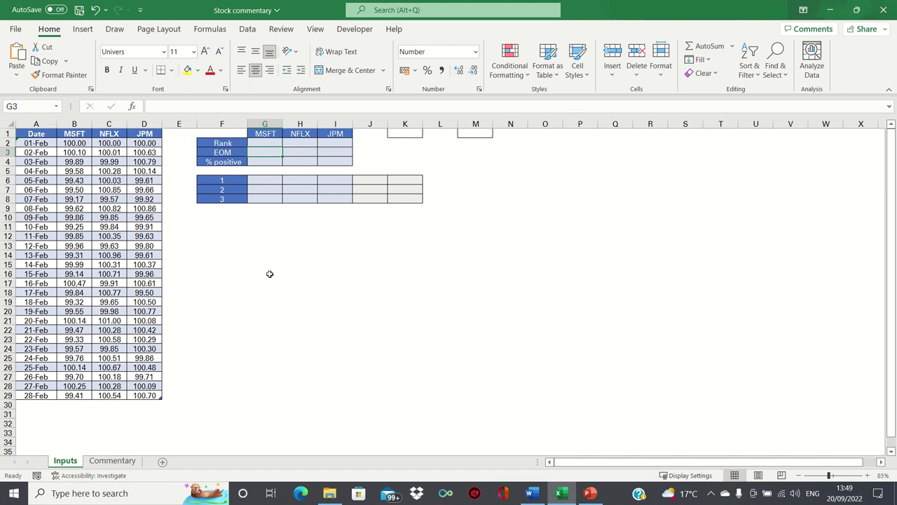
{"action": "key", "text": "Up"}
{"action": "key", "text": "Up"}
{"action": "key", "text": "Right"}
{"action": "key", "text": "Right"}
{"action": "key", "text": "Right"}
{"action": "key", "text": "Right"}
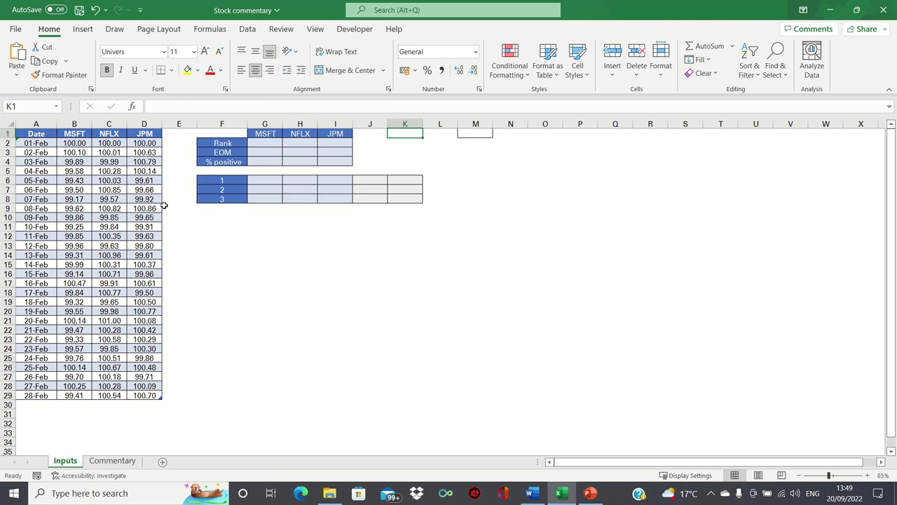
{"action": "type", "text": "=C"}
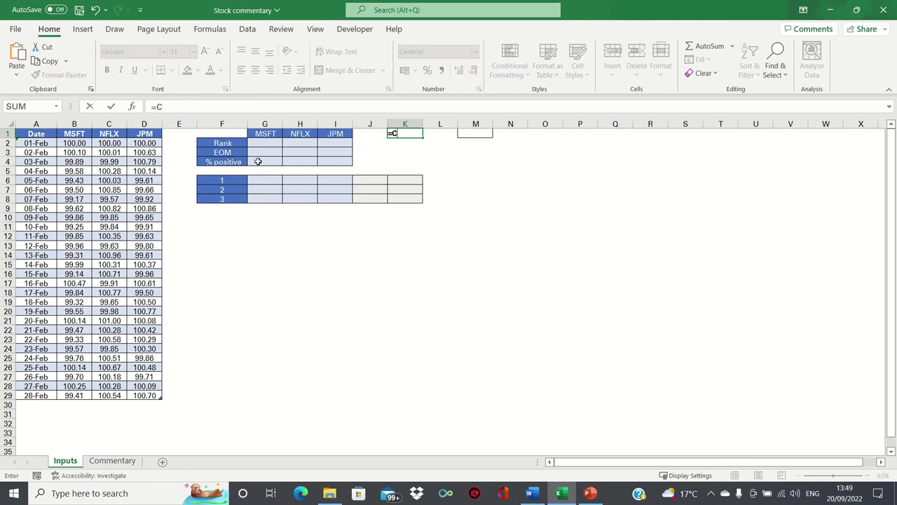
{"action": "type", "text": "OUNTA(A"}
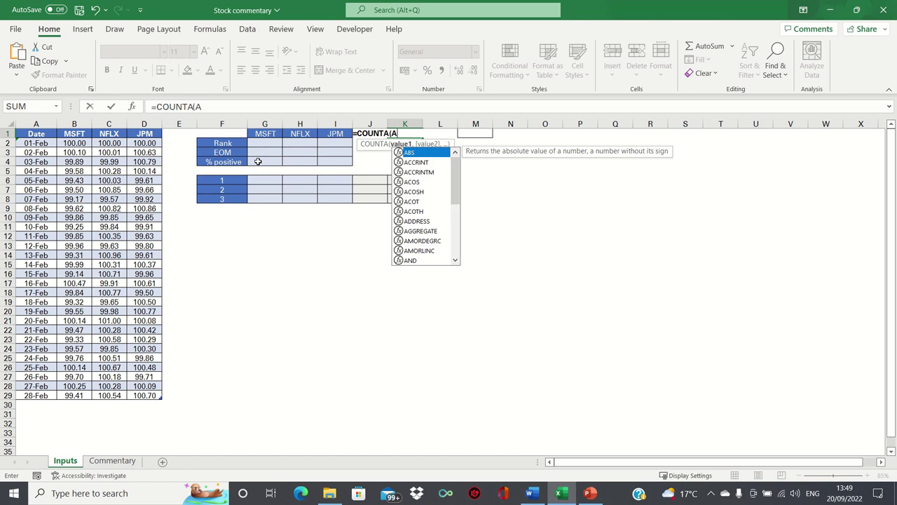
{"action": "type", "text": ":A)"}
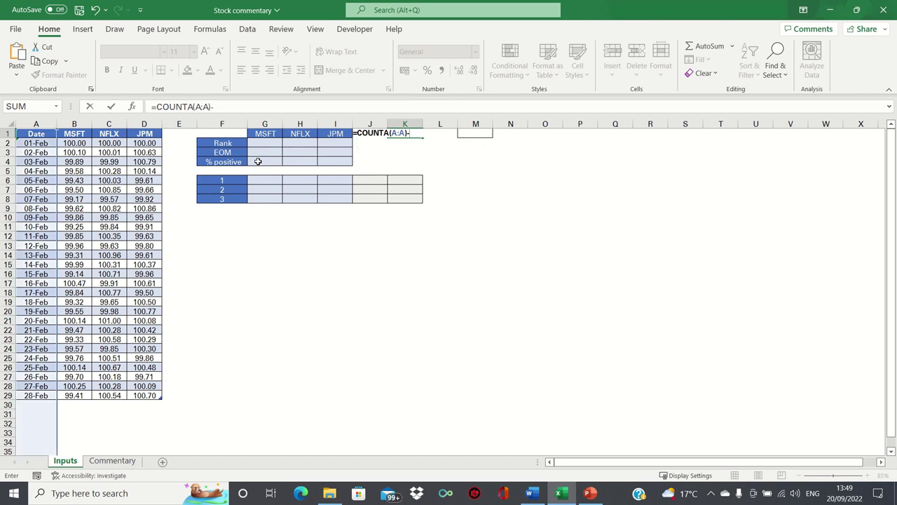
{"action": "type", "text": "-1"}
{"action": "key", "text": "Return"}
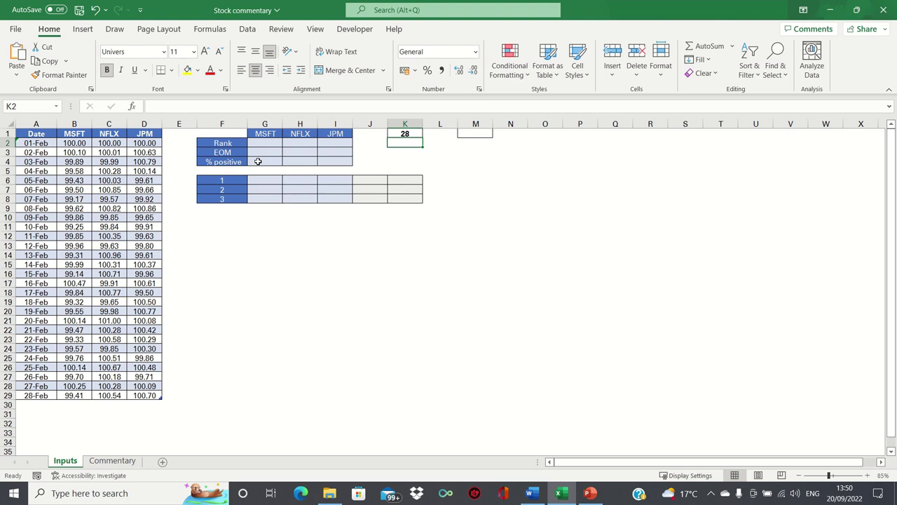
{"action": "key", "text": "ctrl+z"}
{"action": "key", "text": "Down"}
{"action": "key", "text": "Right"}
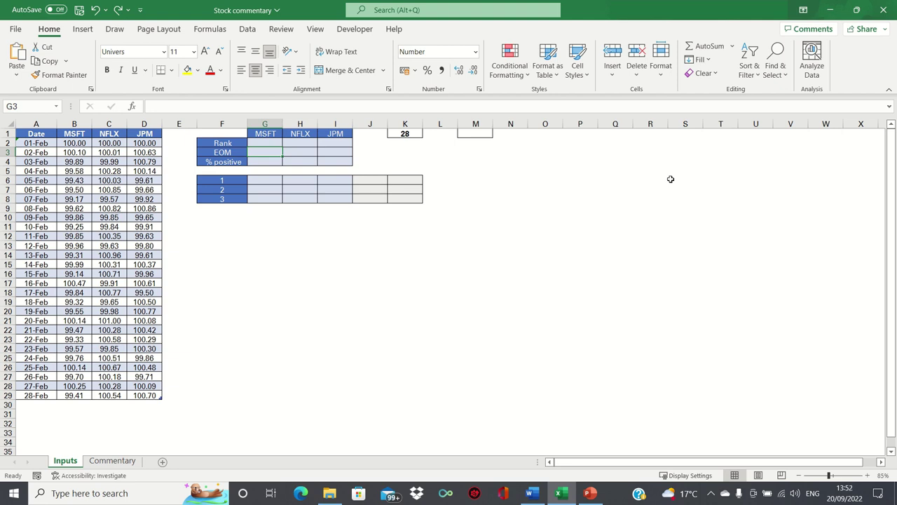
- Enter =INDEX(B:B,$K$1+1,1) in G3 to get MSFT's last February price, 99.41
{"action": "type", "text": "=INDEX("}
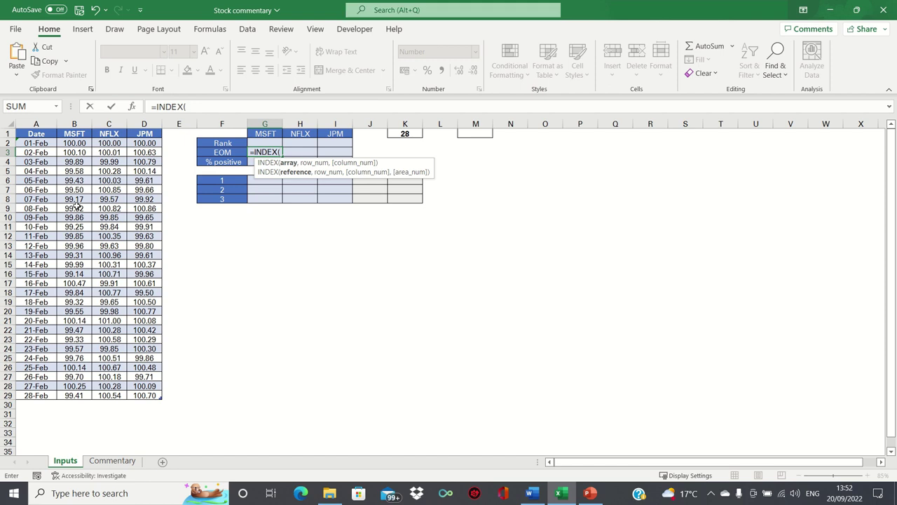
{"action": "type", "text": "B:B"}
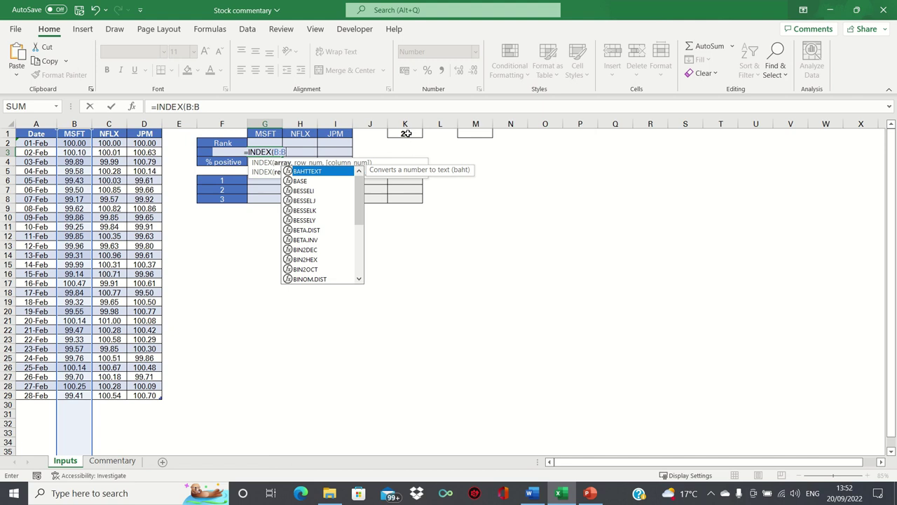
{"action": "type", "text": ","}
{"action": "left_click", "coordinate": [406, 133]}
{"action": "type", "text": "+"}
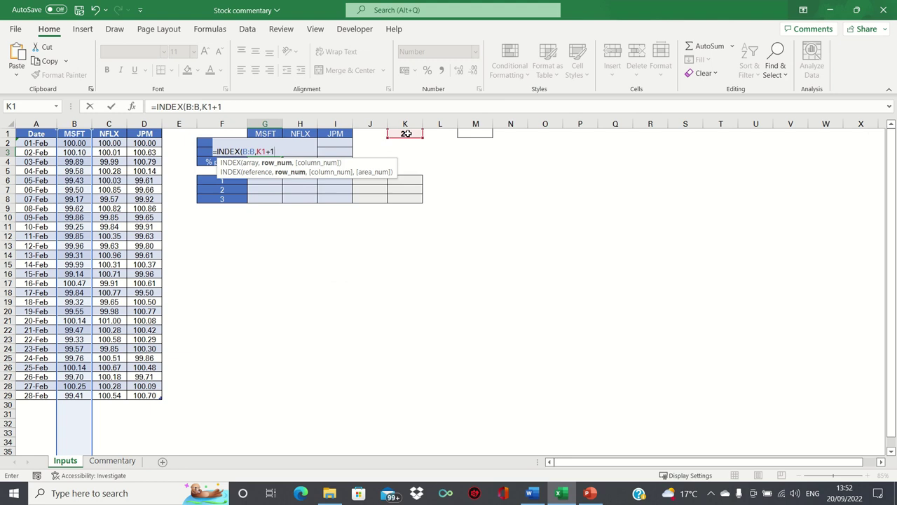
{"action": "type", "text": "1,1"}
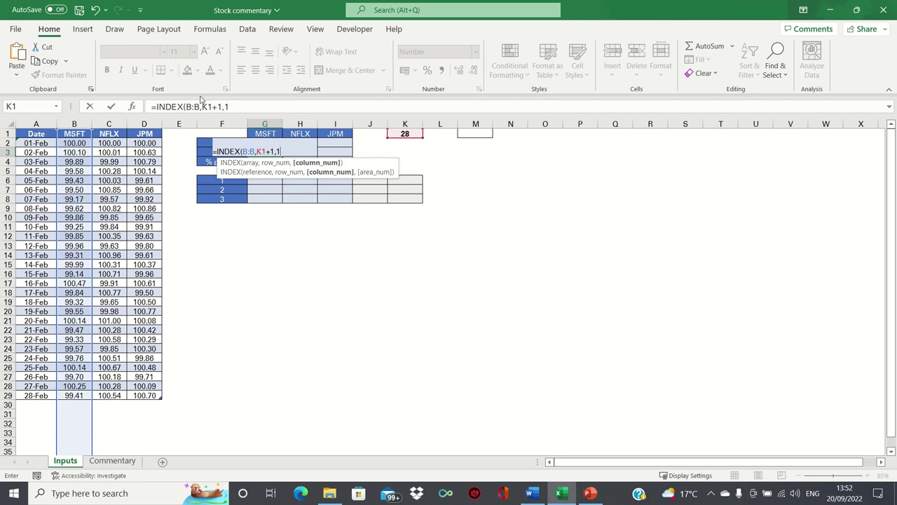
{"action": "left_click", "coordinate": [205, 107]}
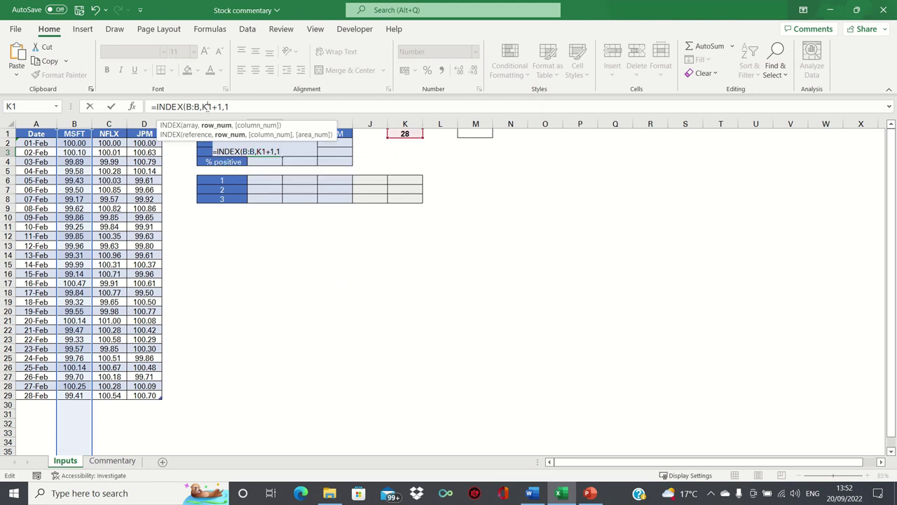
{"action": "key", "text": "F4"}
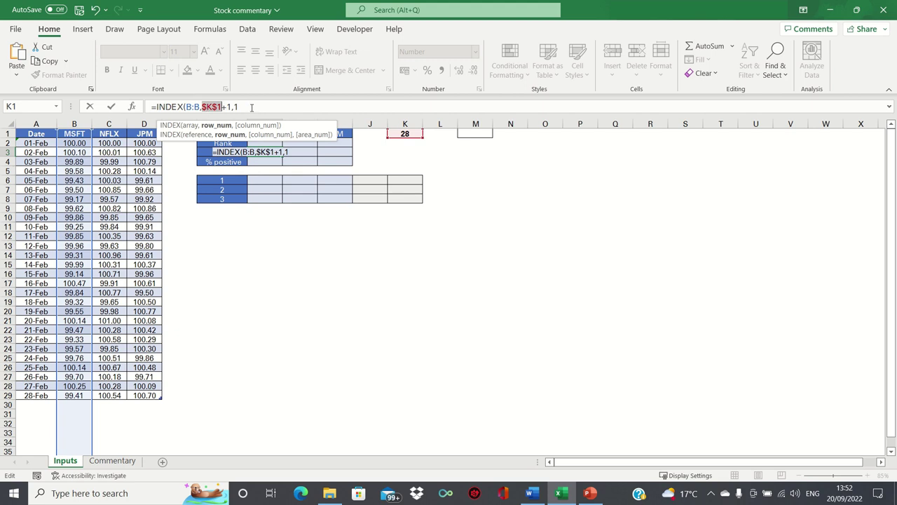
{"action": "left_click", "coordinate": [251, 107]}
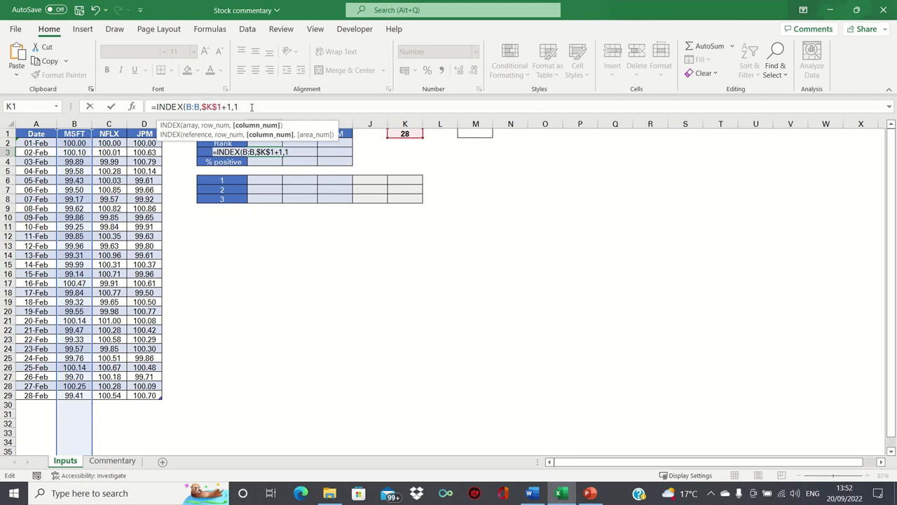
{"action": "type", "text": ")"}
{"action": "key", "text": "Return"}
- Copy the EOM formula across to H3:I3 for NFLX (100.54) and JPM (100.70)
{"action": "key", "text": "Up"}
{"action": "key", "text": "shift+Right"}
{"action": "key", "text": "shift+Right"}
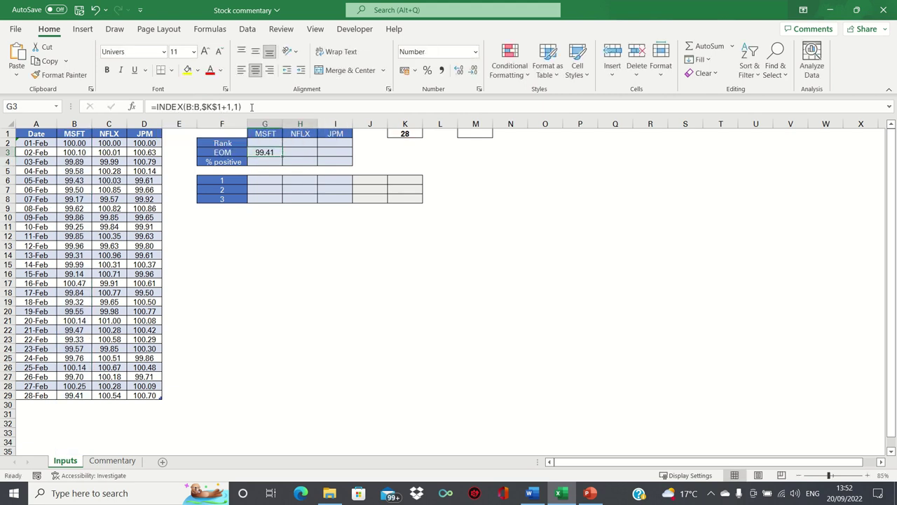
{"action": "key", "text": "Down"}
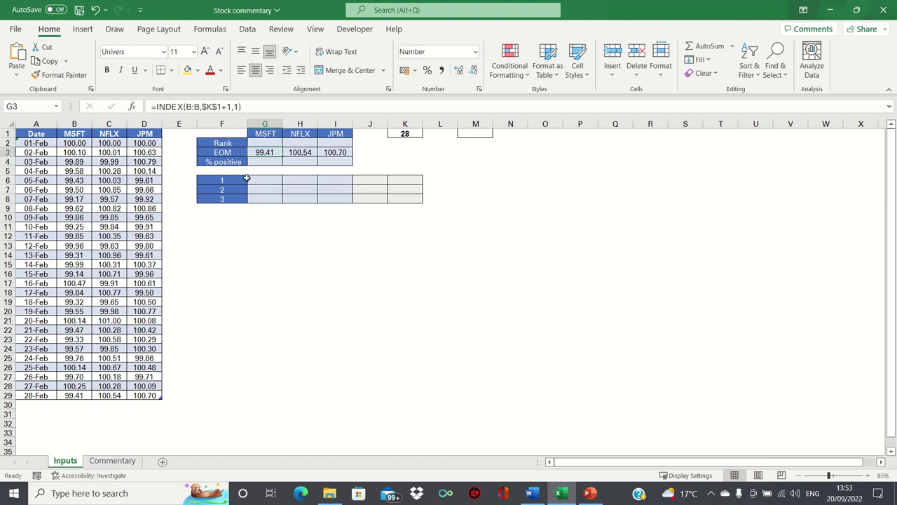
- Enter a RANK formula in G2 ranking G3 against the locked range $G$3:$I$3
{"action": "key", "text": "Up"}
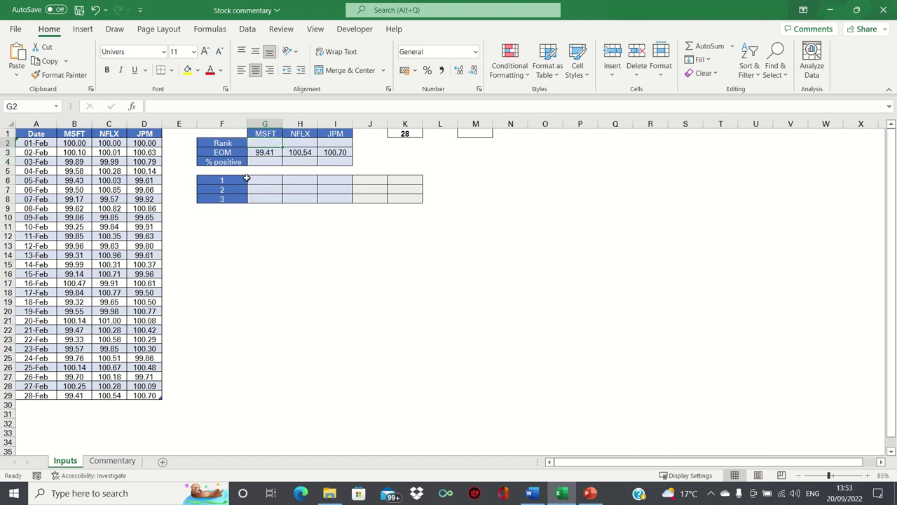
{"action": "type", "text": "=RANK("}
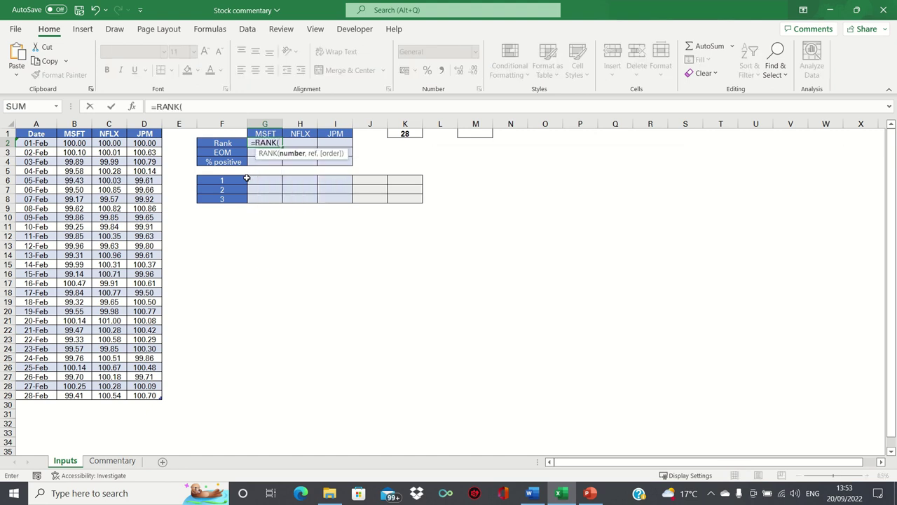
{"action": "key", "text": "Down"}
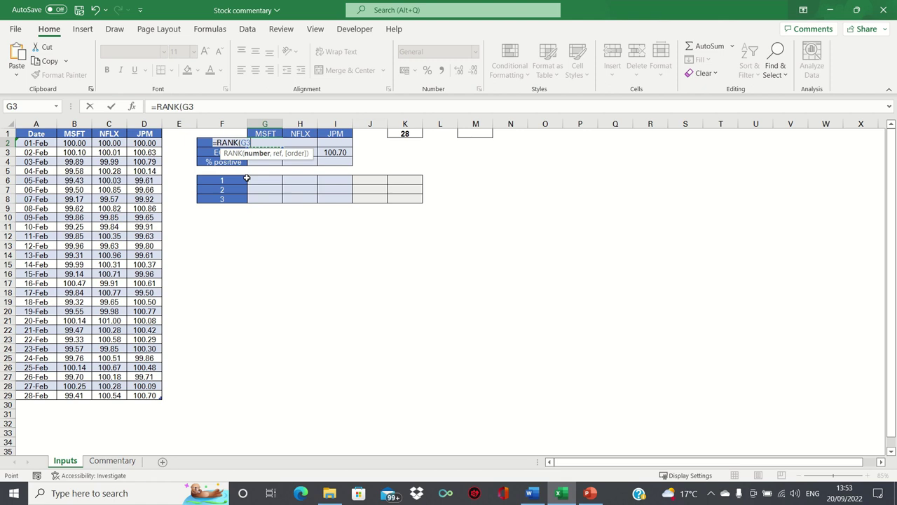
{"action": "type", "text": ","}
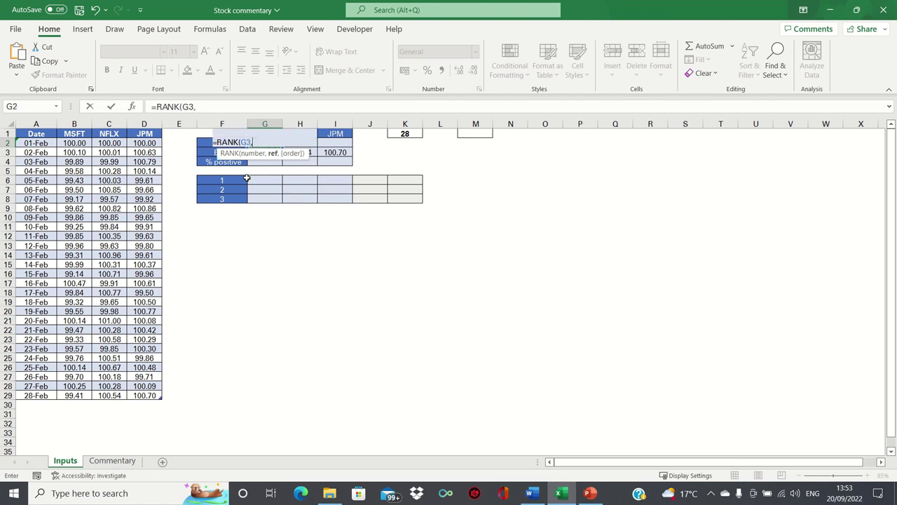
{"action": "key", "text": "Down"}
{"action": "key", "text": "shift+Right"}
{"action": "key", "text": "shift+Right"}
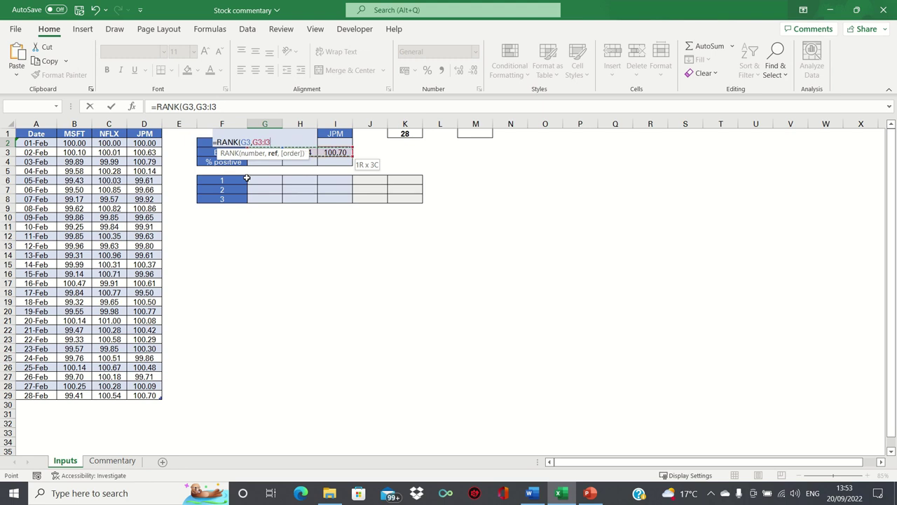
{"action": "key", "text": "F4"}
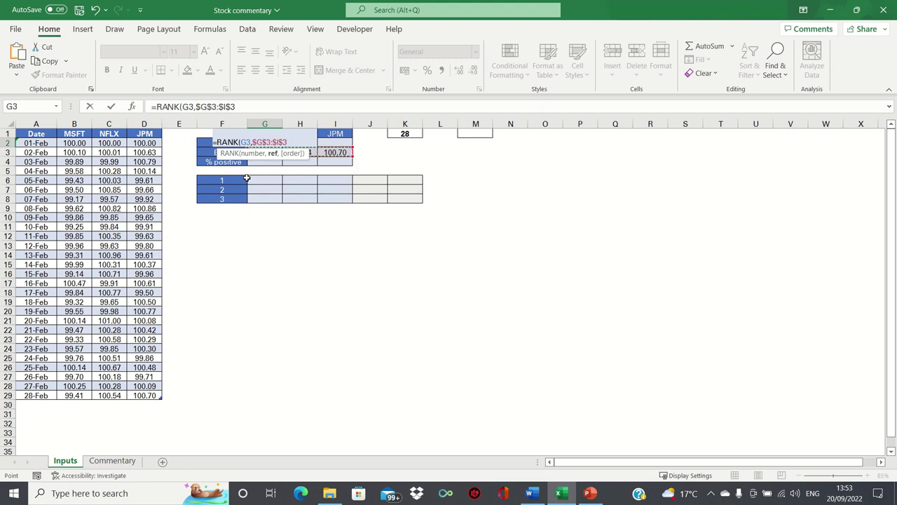
{"action": "type", "text": ")"}
{"action": "key", "text": "Return"}
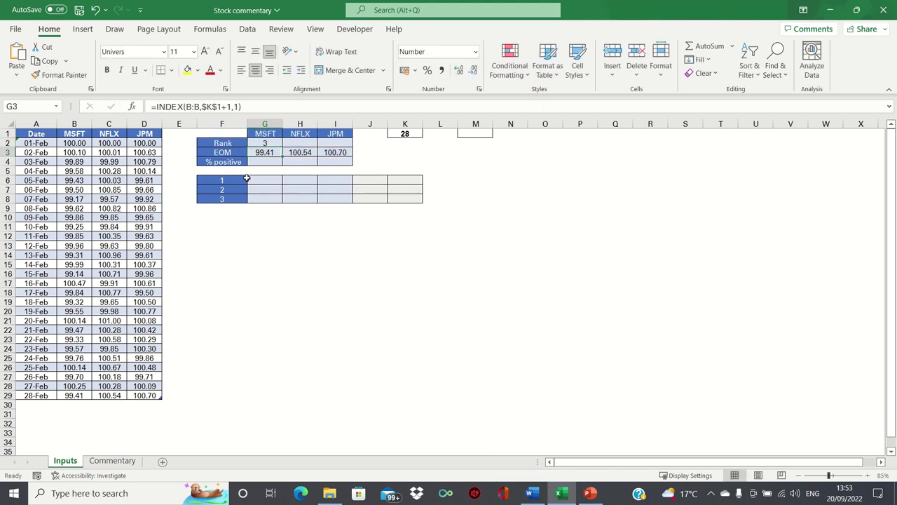
- Fill the rank formula across H2:I2 and check the results: MSFT 3, NFLX 2, JPM 1
{"action": "key", "text": "Up"}
{"action": "key", "text": "shift+Right"}
{"action": "key", "text": "shift+Right"}
{"action": "key", "text": "ctrl+r"}
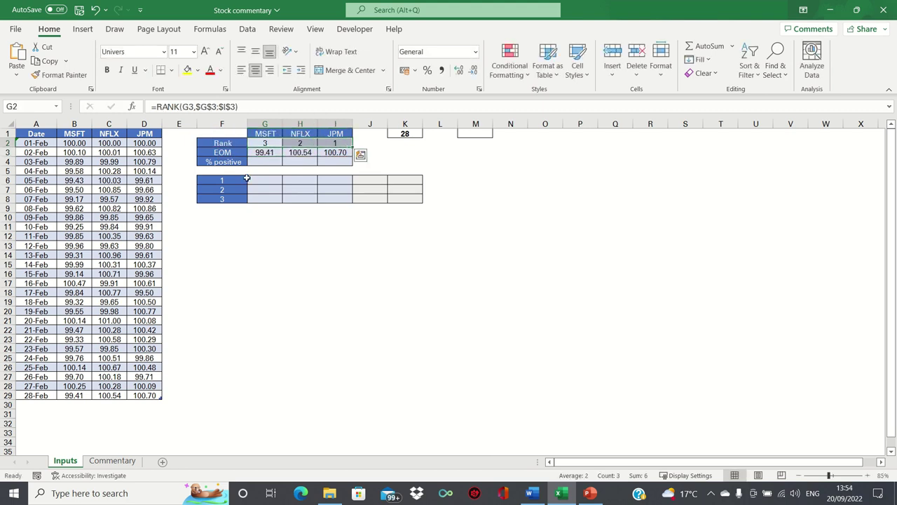
{"action": "key", "text": "Down"}
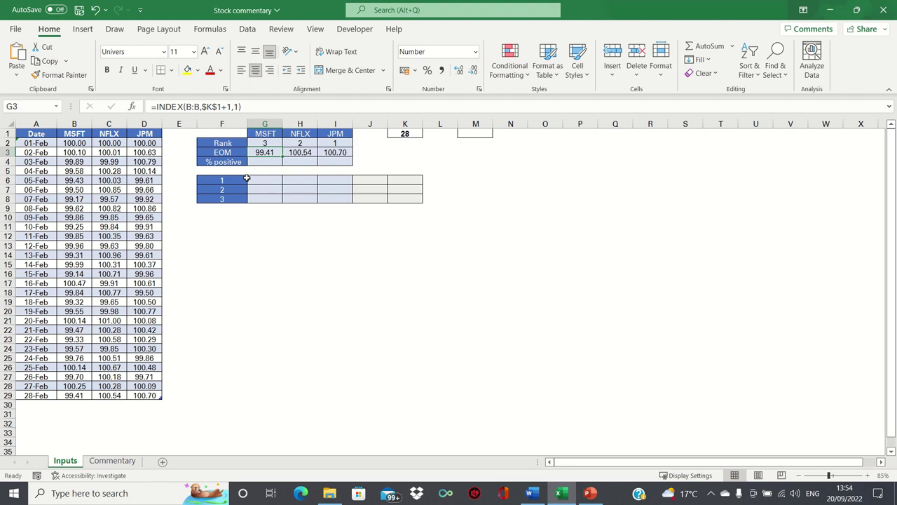
{"action": "key", "text": "Up"}
{"action": "key", "text": "Right"}
{"action": "key", "text": "Right"}
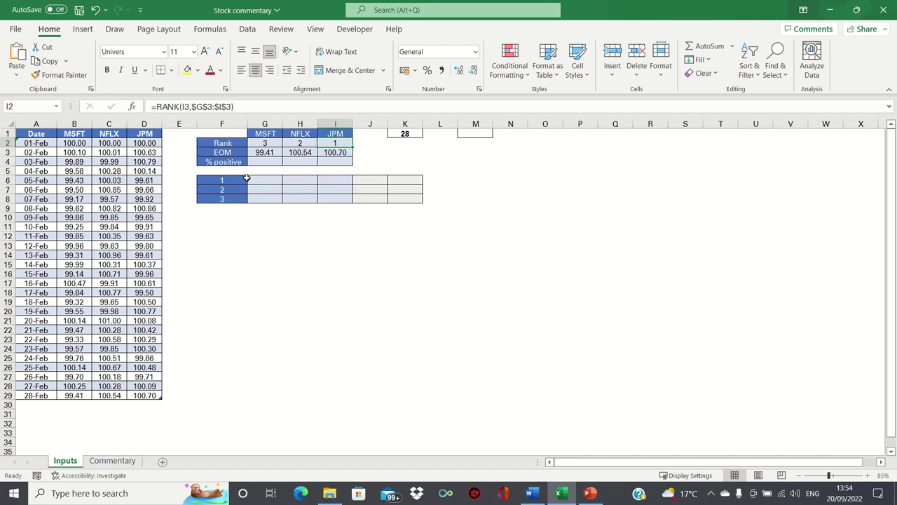
{"action": "key", "text": "Left"}
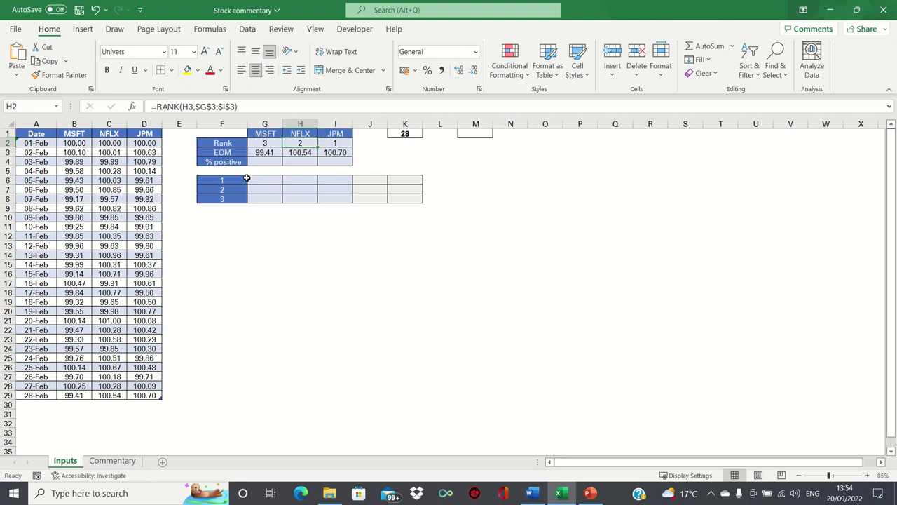
{"action": "key", "text": "Left"}
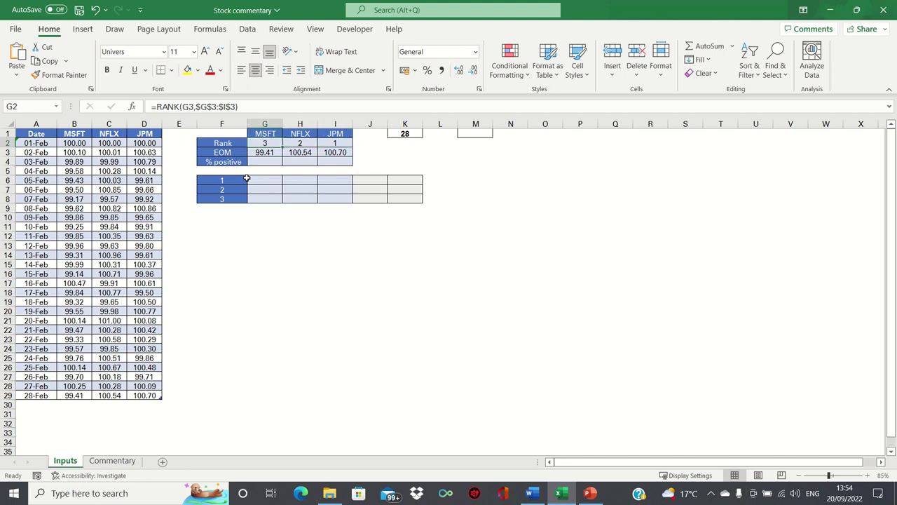
{"action": "key", "text": "Down"}
{"action": "key", "text": "Down"}
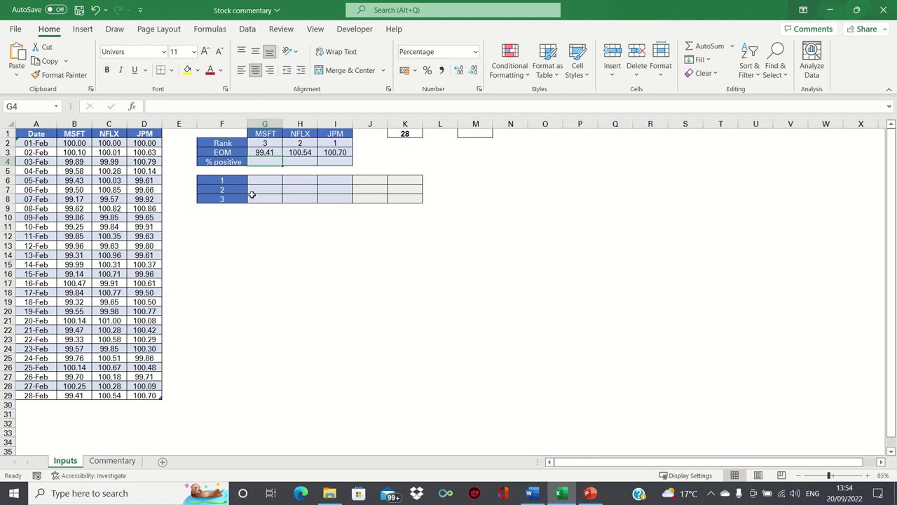
- Enter =COUNTIF(B:B,">100")/$K$1 in G4 and fill it across to I4, giving 18%, 64%, 54%
{"action": "type", "text": "=COU"}
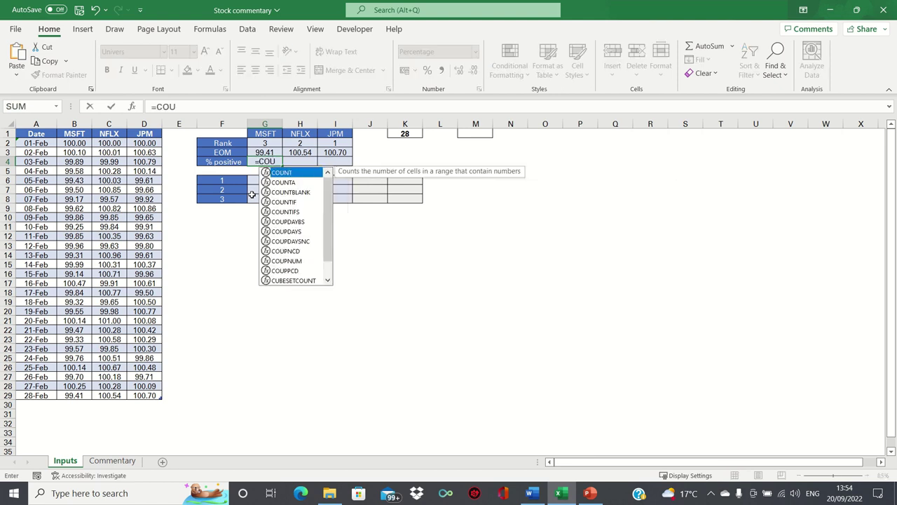
{"action": "type", "text": "NTIF("}
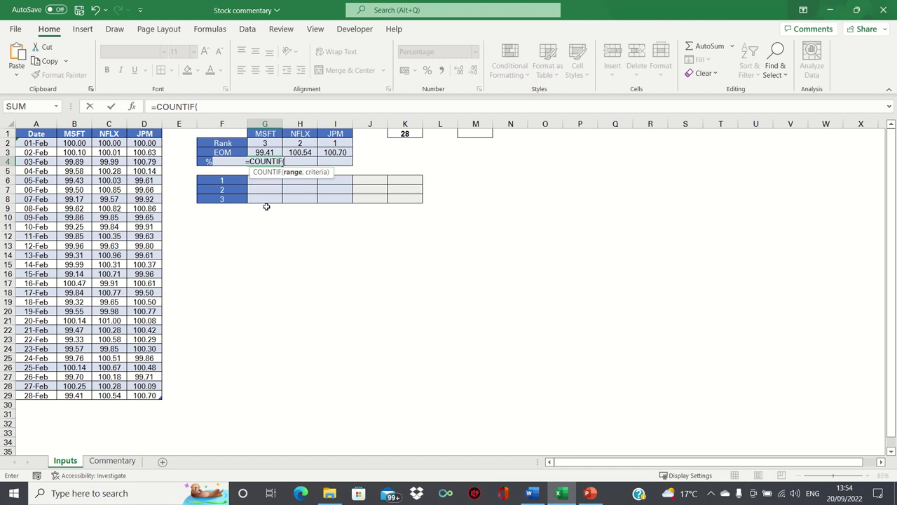
{"action": "type", "text": "B:B"}
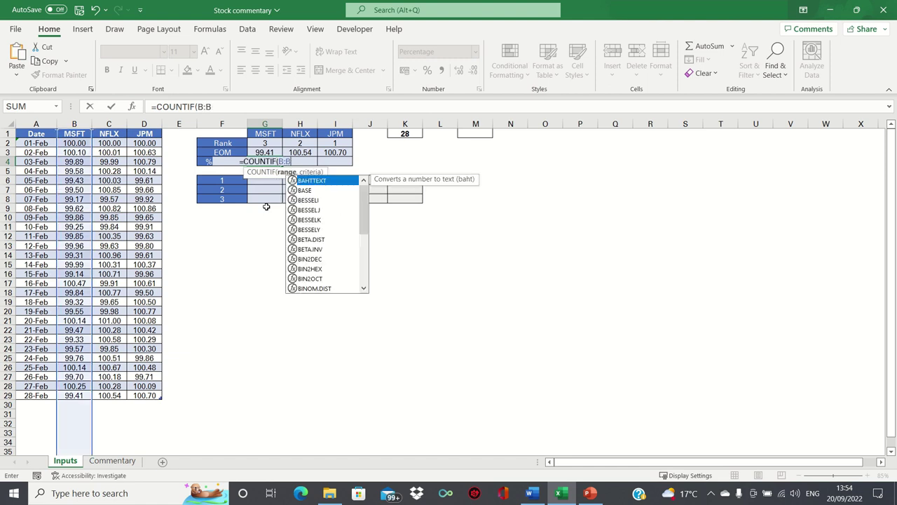
{"action": "type", "text": ",\">100"}
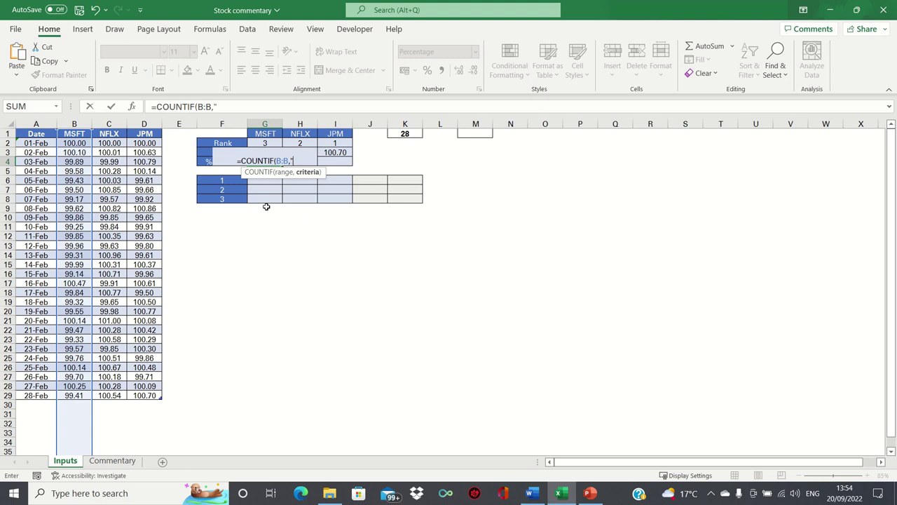
{"action": "type", "text": "\""}
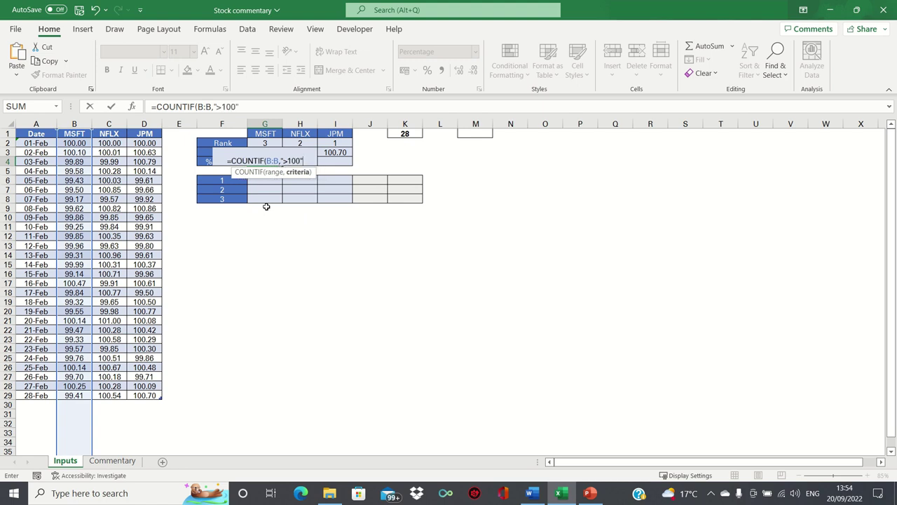
{"action": "type", "text": ")"}
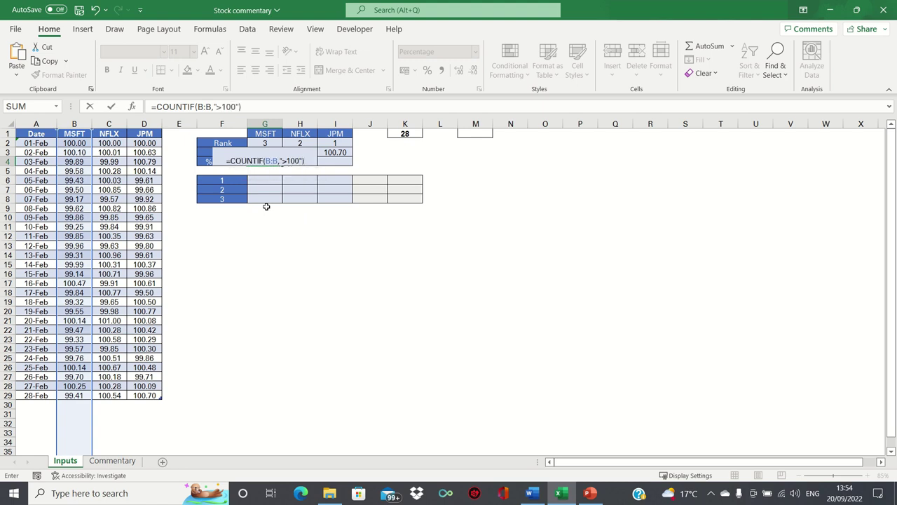
{"action": "type", "text": "/"}
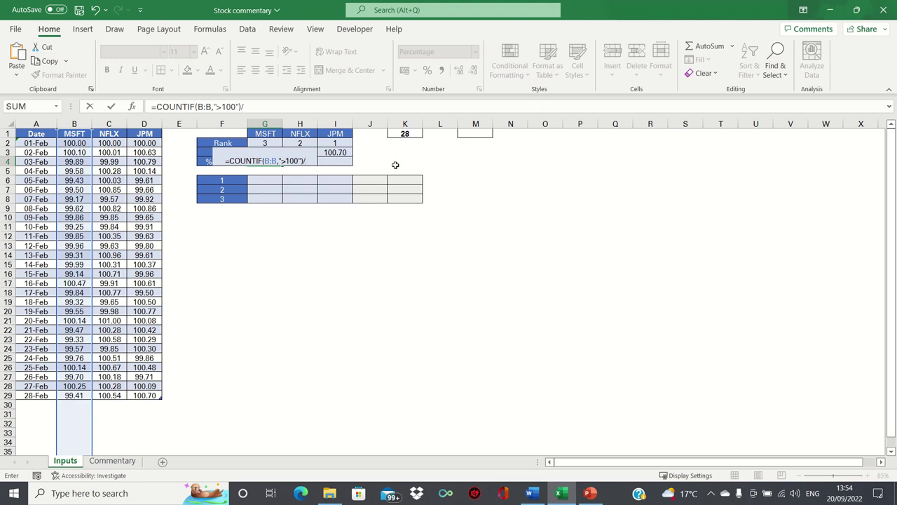
{"action": "left_click", "coordinate": [404, 135]}
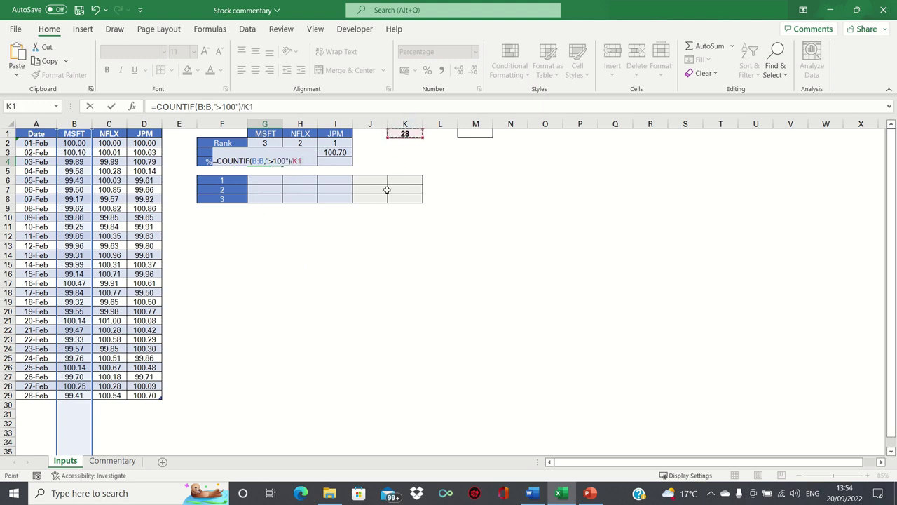
{"action": "key", "text": "F4"}
{"action": "key", "text": "Return"}
{"action": "key", "text": "Up"}
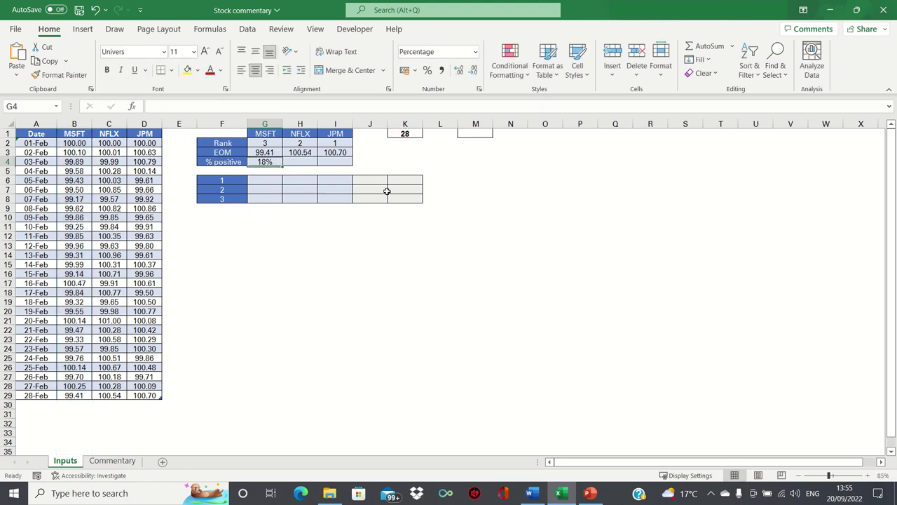
{"action": "key", "text": "shift+Right"}
{"action": "key", "text": "shift+Right"}
{"action": "key", "text": "ctrl+r"}
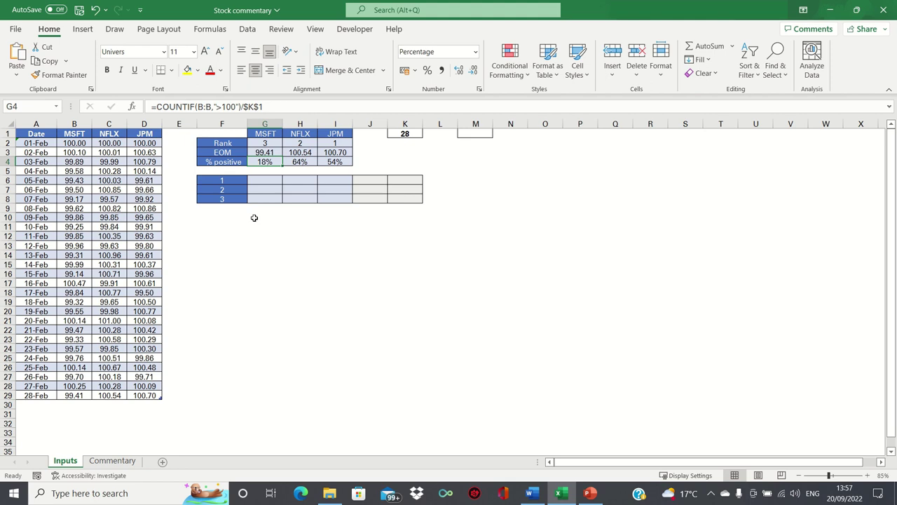
{"action": "key", "text": "Down"}
{"action": "key", "text": "Down"}
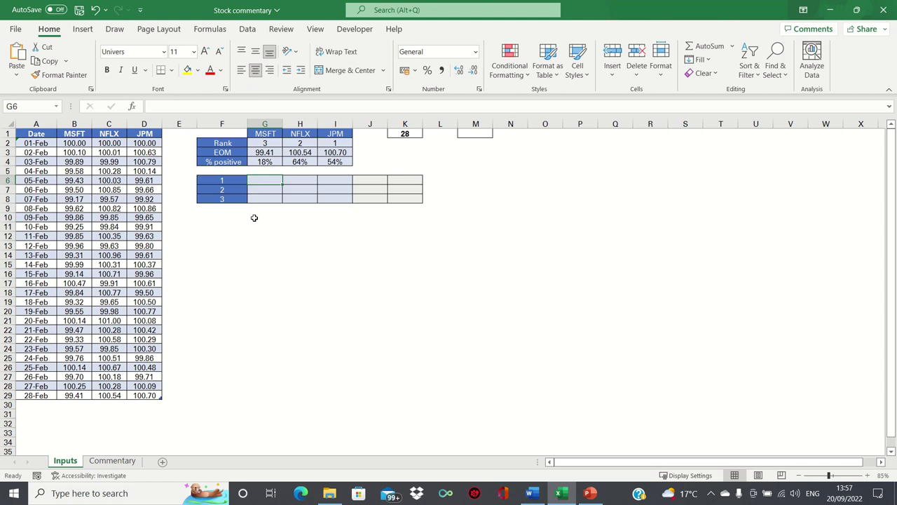
- In G6, write =IF(F6=G2,G1,"") to show the ticker when the rank matches
{"action": "key", "text": "Down"}
{"action": "key", "text": "Down"}
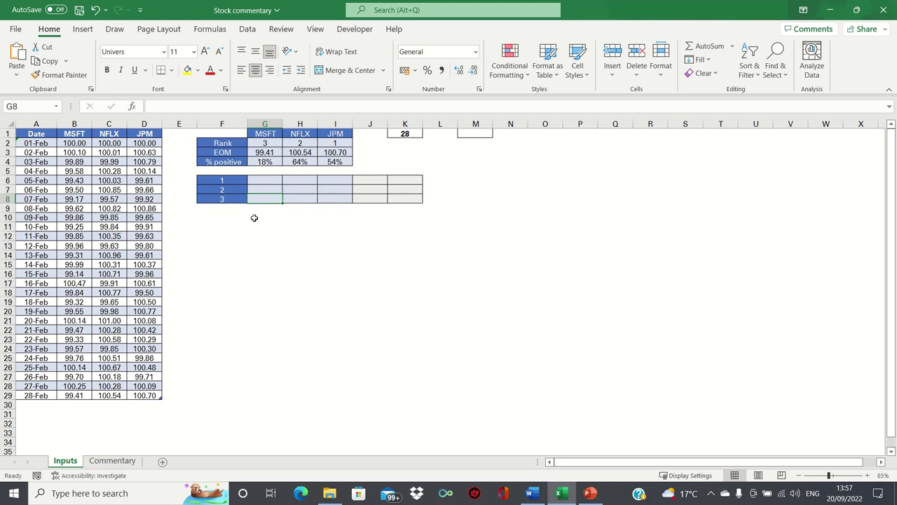
{"action": "key", "text": "Up"}
{"action": "key", "text": "Up"}
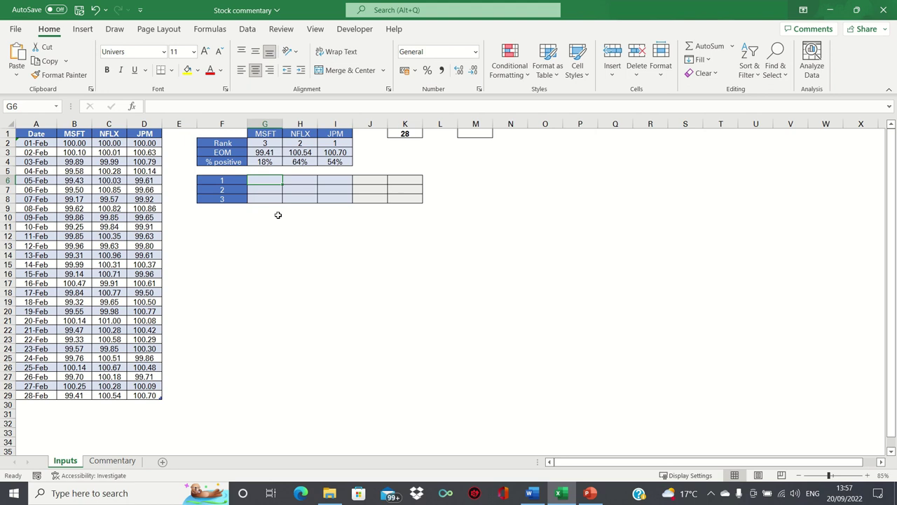
{"action": "type", "text": "=IF("}
{"action": "key", "text": "Left"}
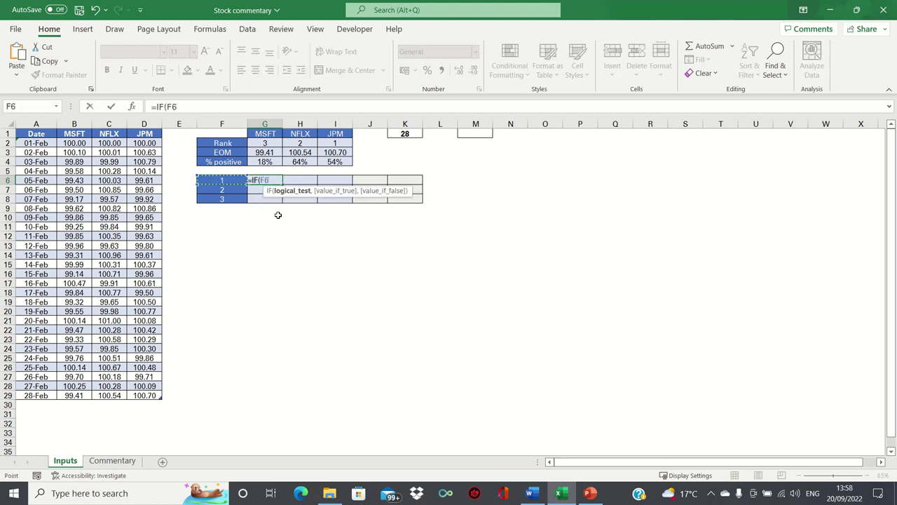
{"action": "type", "text": "="}
{"action": "key", "text": "Up"}
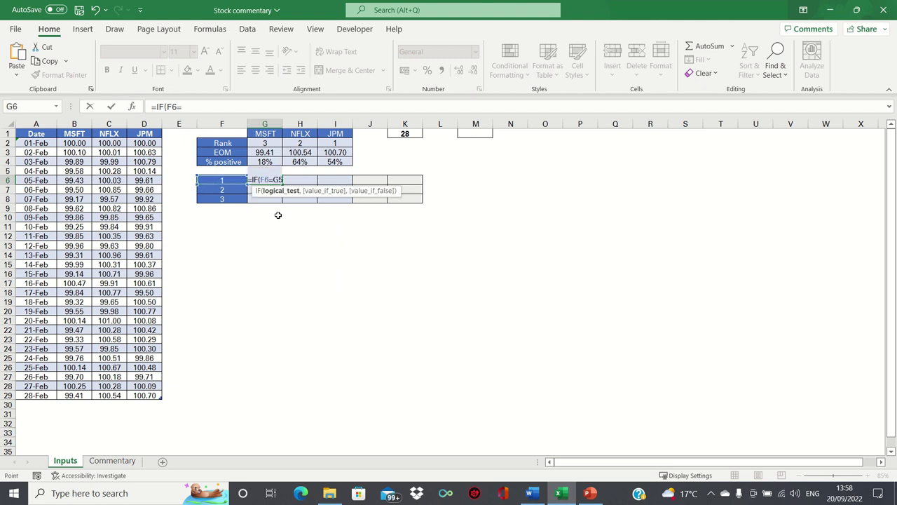
{"action": "key", "text": "Up"}
{"action": "key", "text": "Up"}
{"action": "key", "text": "Up"}
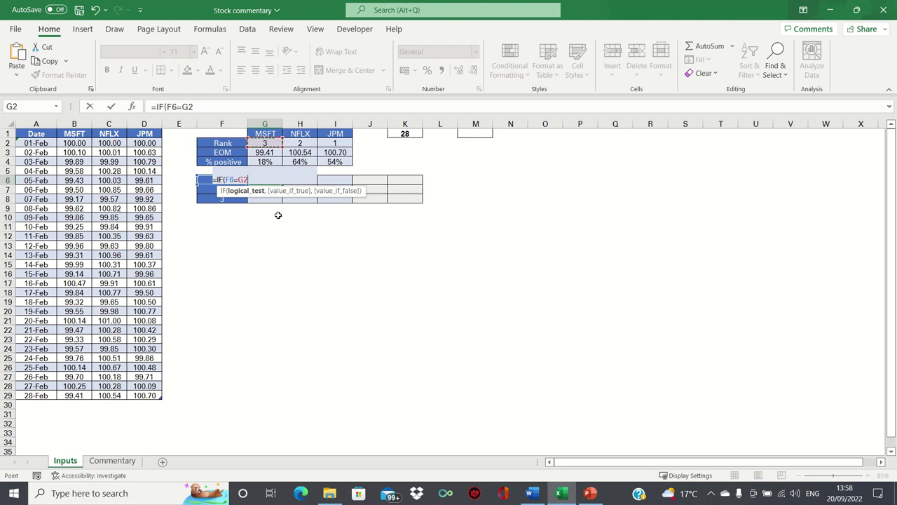
{"action": "type", "text": ","}
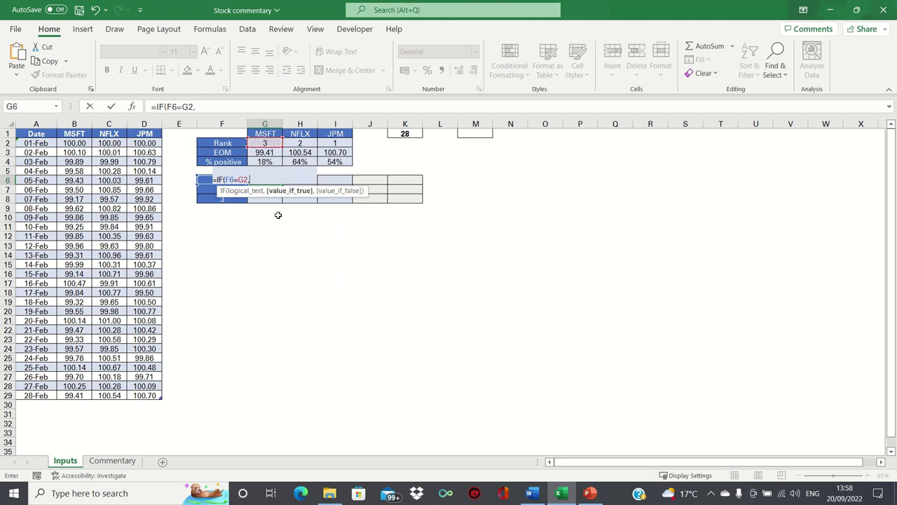
{"action": "key", "text": "Up"}
{"action": "key", "text": "Up"}
{"action": "key", "text": "Up"}
{"action": "key", "text": "Up"}
{"action": "key", "text": "Up"}
{"action": "type", "text": ","}
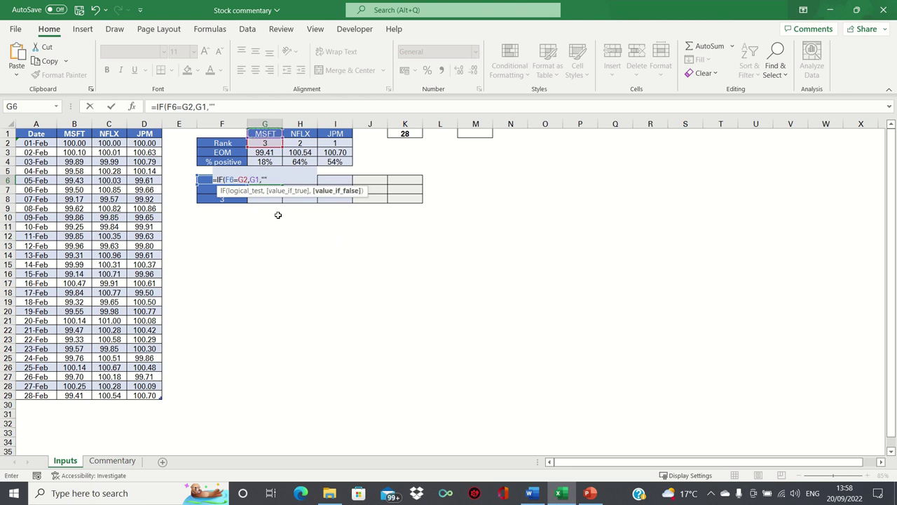
{"action": "type", "text": "\"\")"}
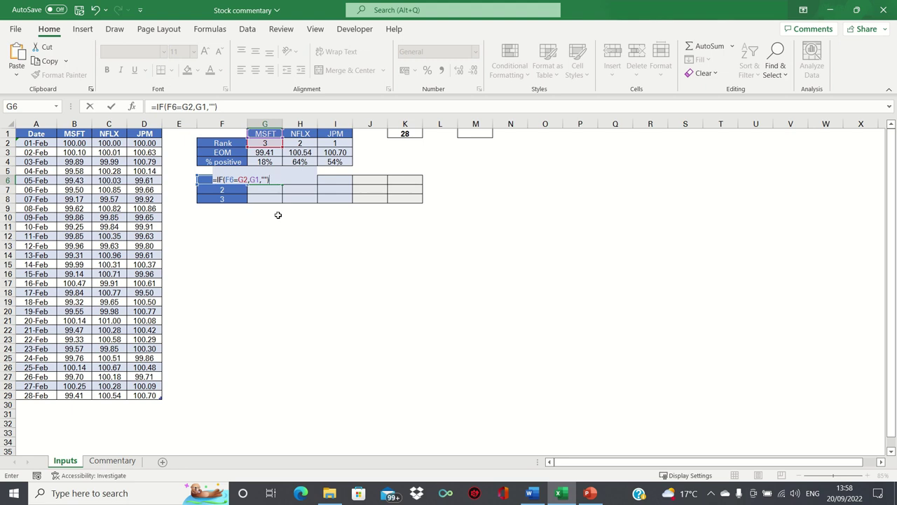
- Lock it as =IF($F6=G$2,G$1,"") and fill it over G6:I8, placing JPM, NFLX, MSFT by rank
{"action": "left_click", "coordinate": [169, 107]}
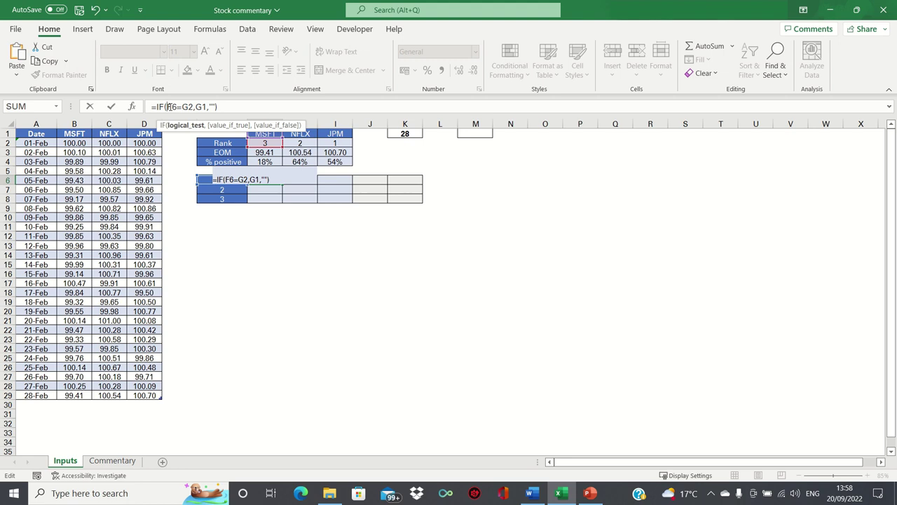
{"action": "type", "text": "$F6=G"}
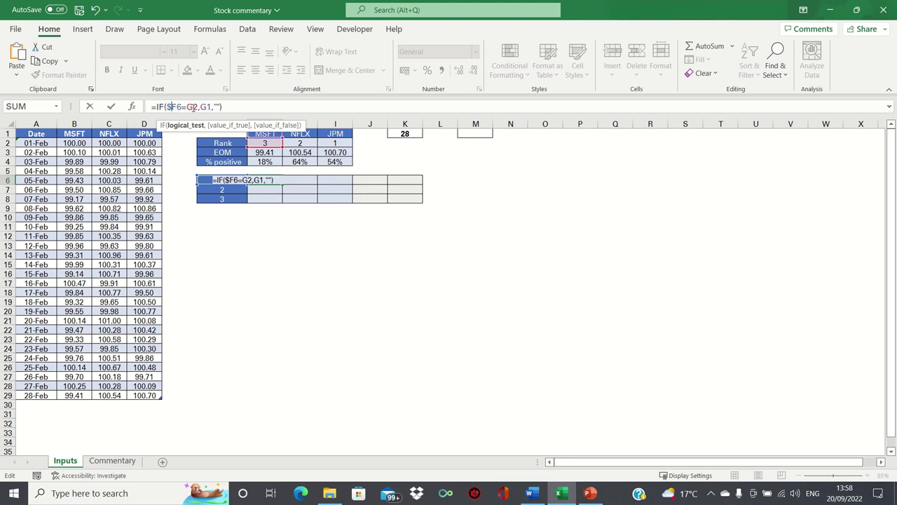
{"action": "type", "text": "$"}
{"action": "key", "text": "Right"}
{"action": "key", "text": "Right"}
{"action": "key", "text": "Right"}
{"action": "type", "text": "$"}
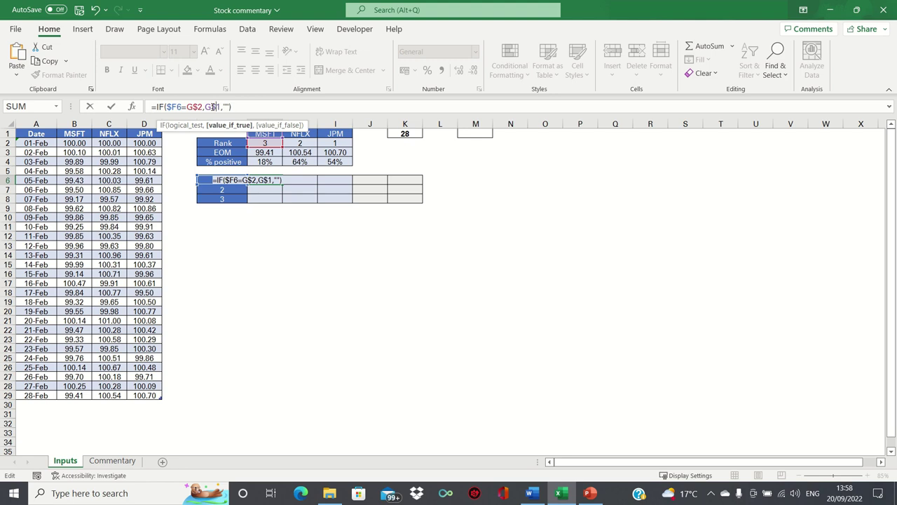
{"action": "key", "text": "Return"}
{"action": "left_click_drag", "start_coordinate": [265, 180], "coordinate": [344, 202]}
{"action": "left_click", "coordinate": [265, 180]}
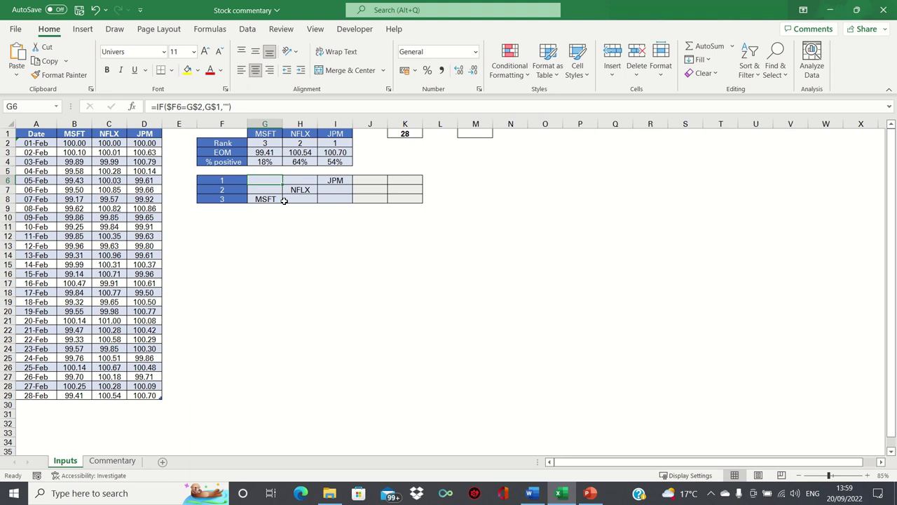
- Enter =HLOOKUP(F6,$G$2:$I$4,2,FALSE) in J6, returning 100.70, and select J6:J8
{"action": "key", "text": "Right"}
{"action": "key", "text": "Right"}
{"action": "key", "text": "Right"}
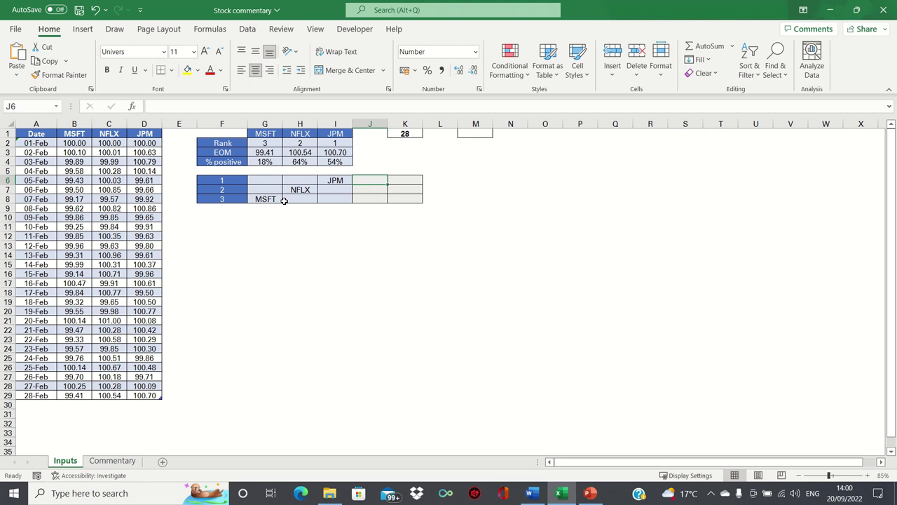
{"action": "type", "text": "=HLOOKUP"}
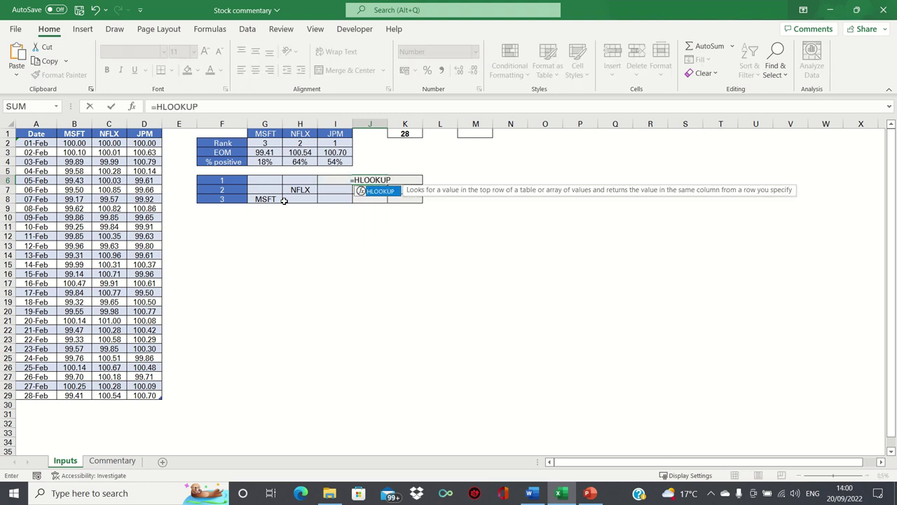
{"action": "type", "text": "("}
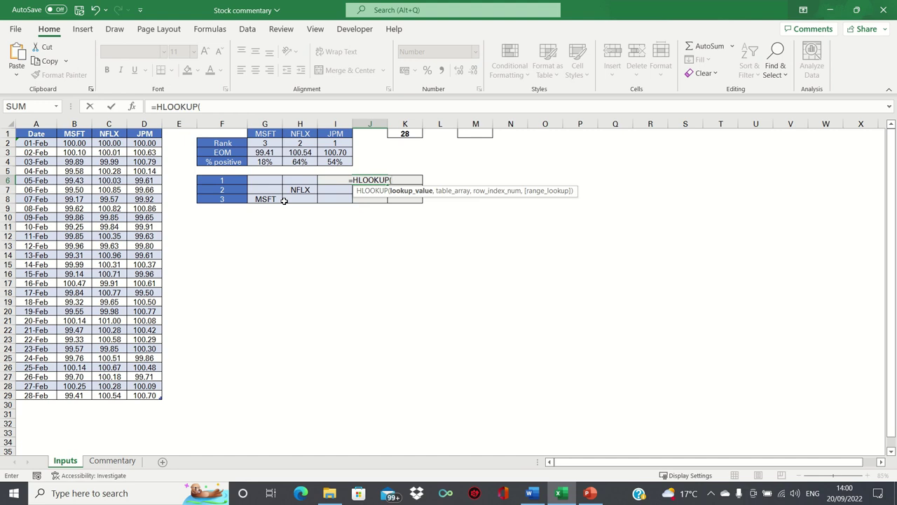
{"action": "key", "text": "Left"}
{"action": "key", "text": "Left"}
{"action": "key", "text": "Left"}
{"action": "key", "text": "Left"}
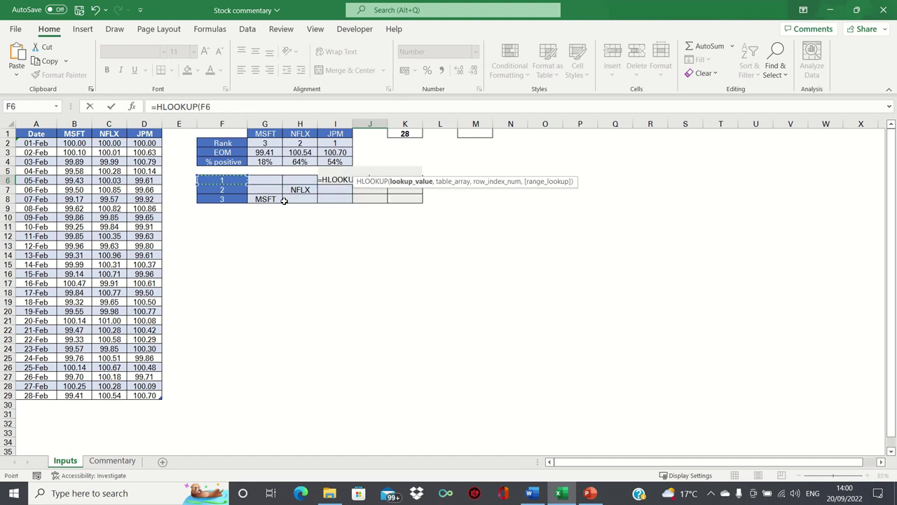
{"action": "type", "text": ","}
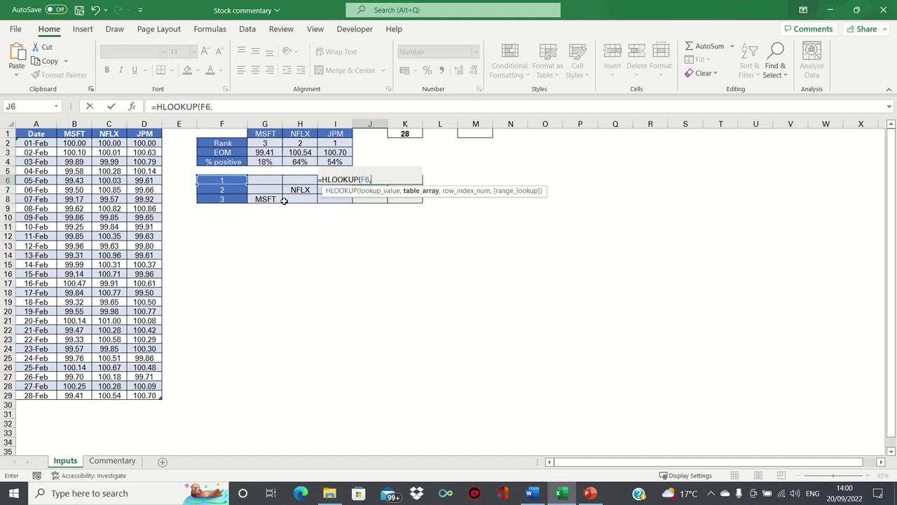
{"action": "left_click_drag", "start_coordinate": [266, 143], "coordinate": [328, 164]}
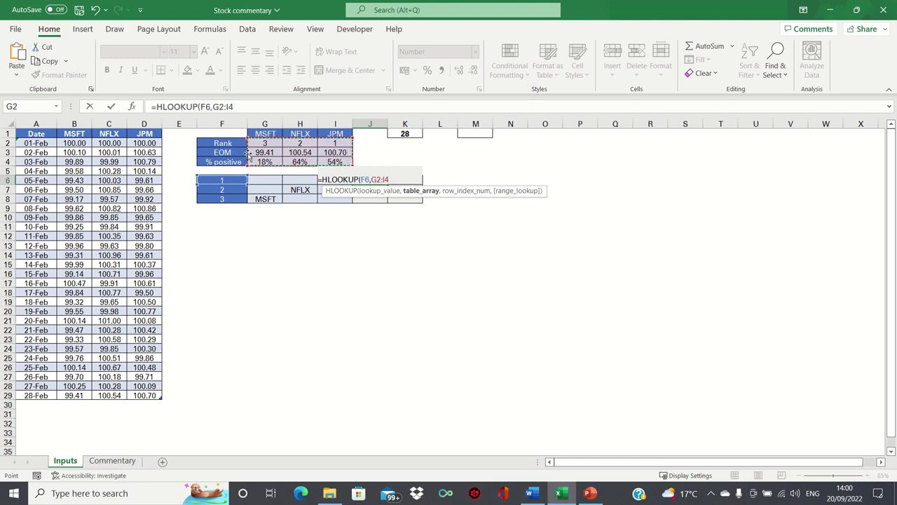
{"action": "type", "text": ",2"}
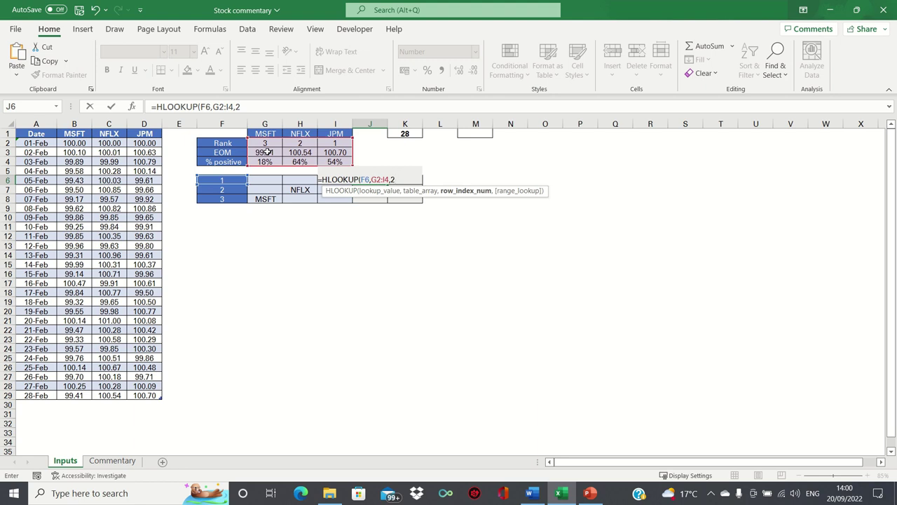
{"action": "type", "text": ",FALSE)"}
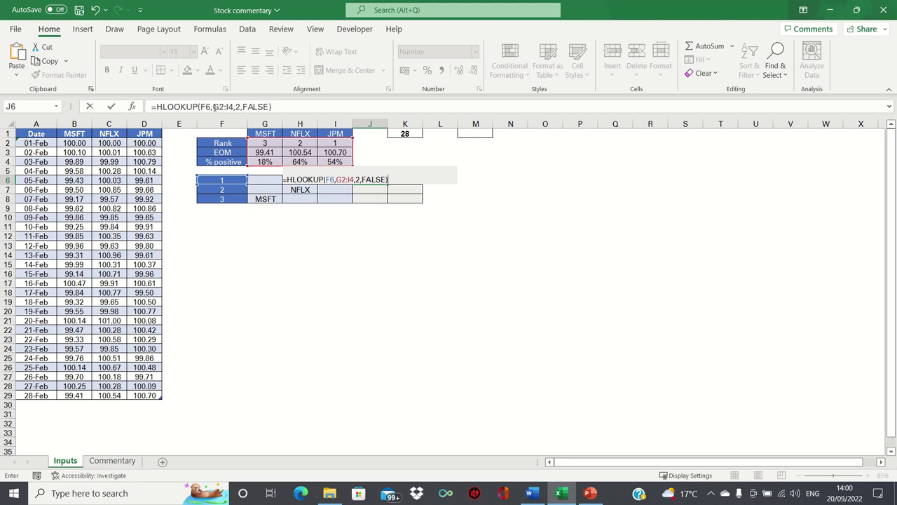
{"action": "left_click_drag", "start_coordinate": [213, 106], "coordinate": [234, 106]}
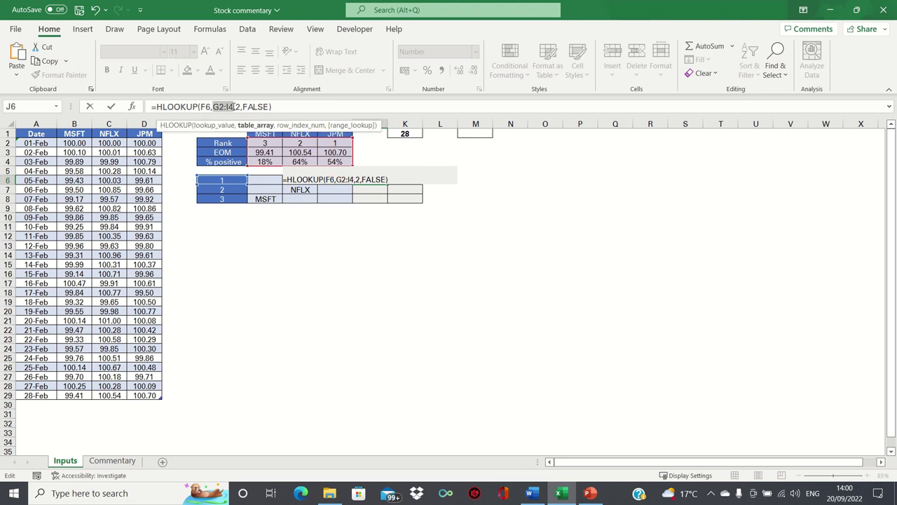
{"action": "key", "text": "F4"}
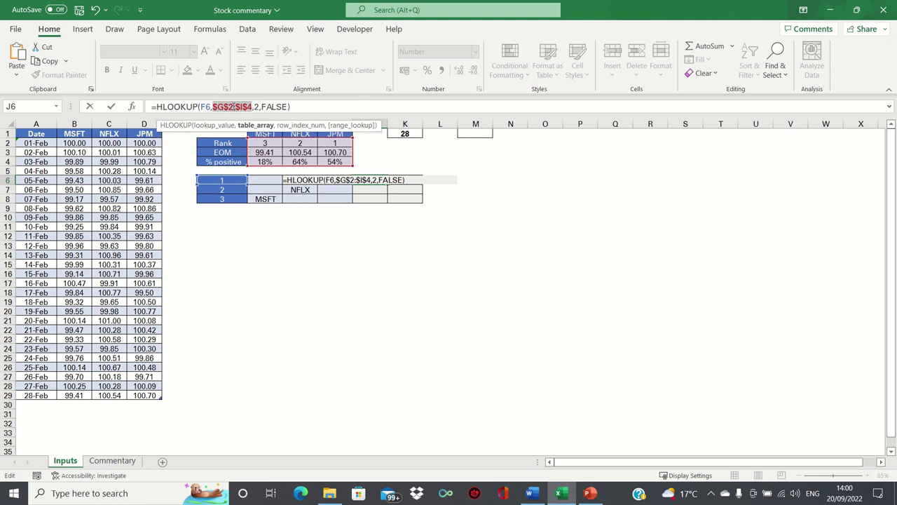
{"action": "key", "text": "Return"}
{"action": "key", "text": "Up"}
{"action": "key", "text": "shift+Down"}
{"action": "key", "text": "shift+Down"}
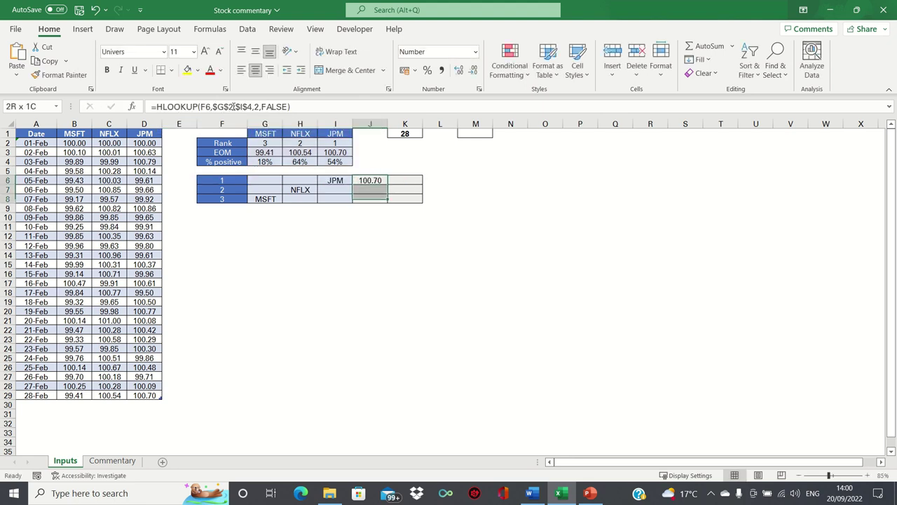
- Fill the EOM lookup down to J8 and copy J6's formula text
{"action": "key", "text": "ctrl+d"}
{"action": "key", "text": "shift+Up"}
{"action": "key", "text": "shift+Up"}
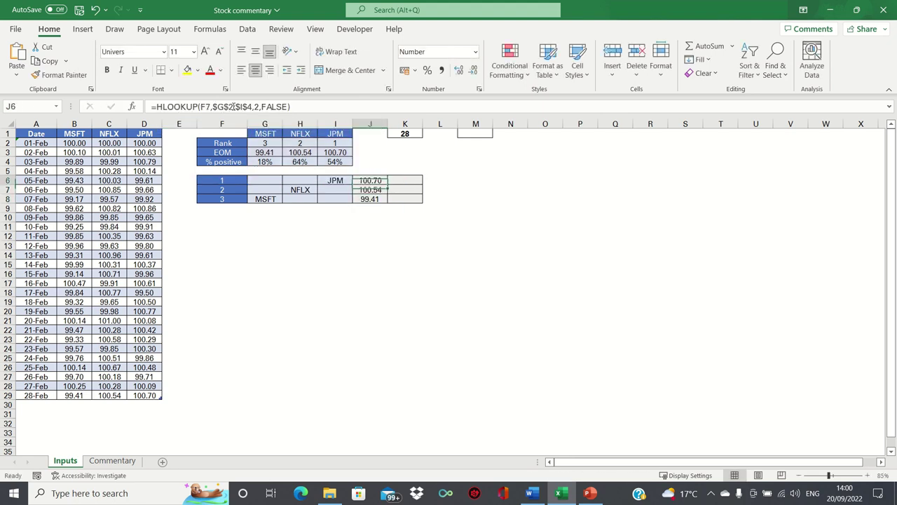
{"action": "left_click", "coordinate": [315, 107]}
{"action": "key", "text": "shift+Home"}
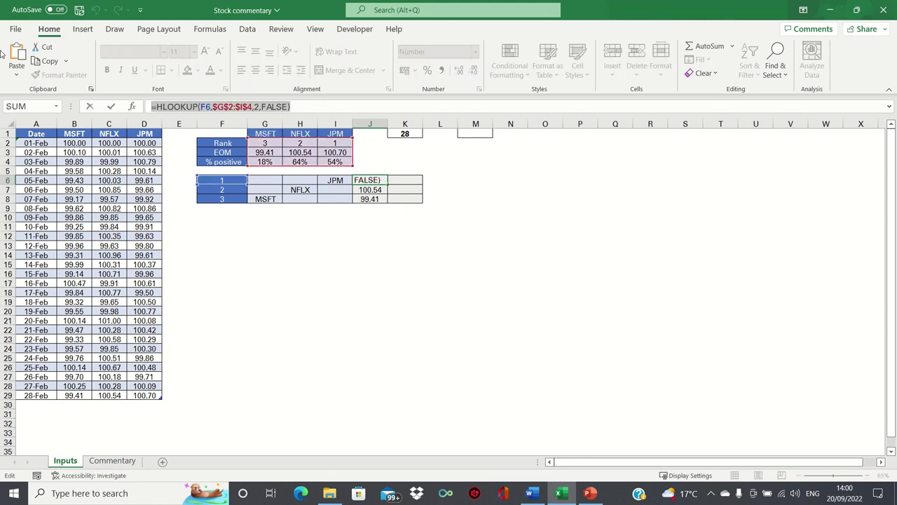
{"action": "key", "text": "Return"}
{"action": "key", "text": "Up"}
{"action": "key", "text": "Right"}
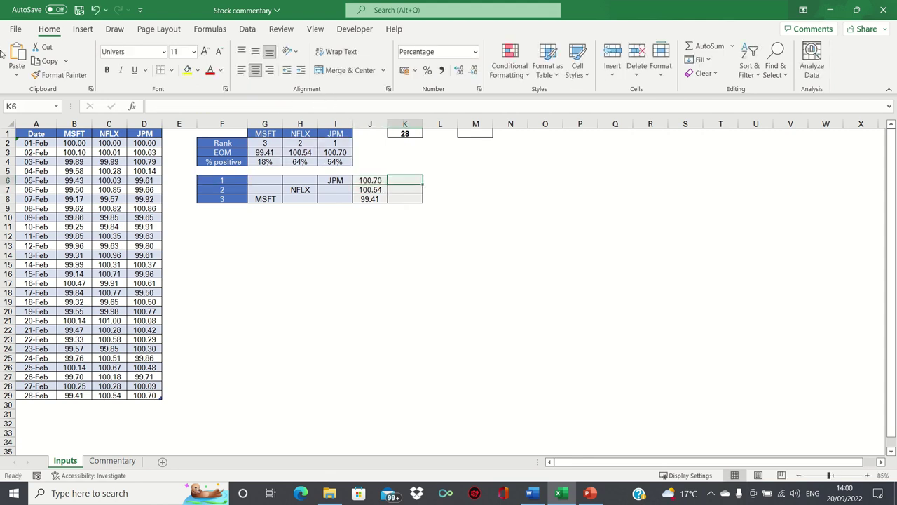
- Paste the lookup into K6 with row index 3 and fill to K8, giving 54%, 64%, 18%
{"action": "left_click", "coordinate": [184, 106]}
{"action": "key", "text": "ctrl+v"}
{"action": "left_click", "coordinate": [259, 105]}
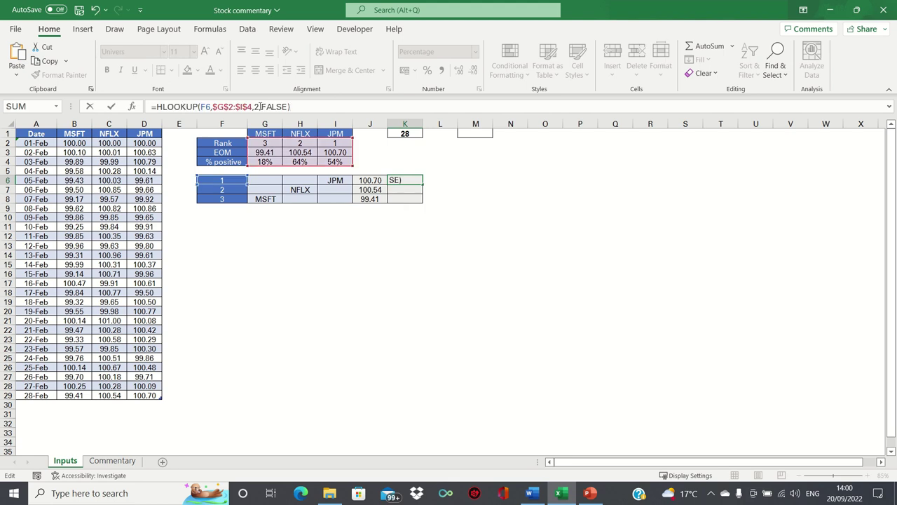
{"action": "key", "text": "BackSpace"}
{"action": "type", "text": "3"}
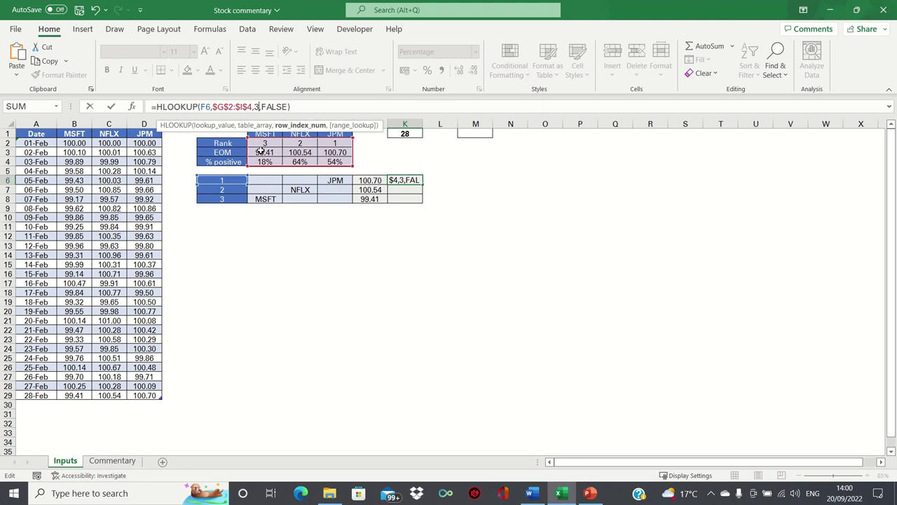
{"action": "key", "text": "Return"}
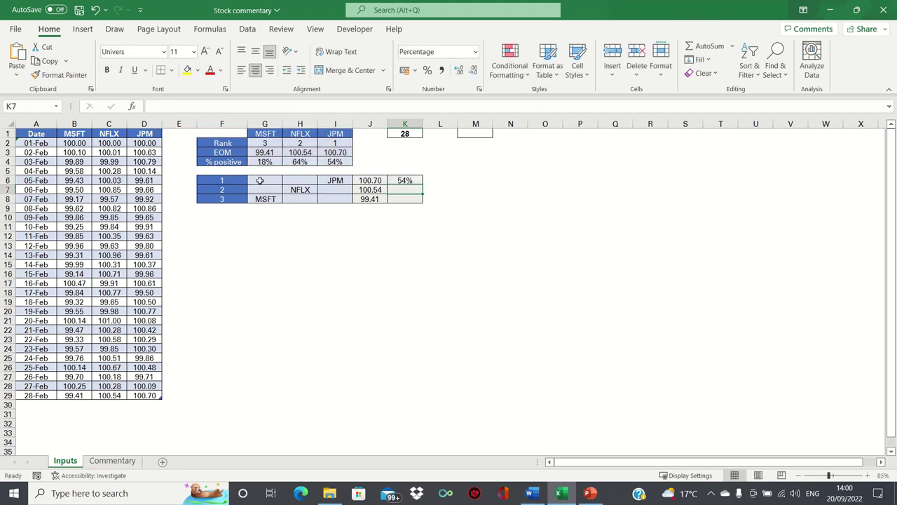
{"action": "key", "text": "Up"}
{"action": "key", "text": "shift+Down"}
{"action": "key", "text": "shift+Down"}
{"action": "key", "text": "ctrl+d"}
{"action": "key", "text": "Left"}
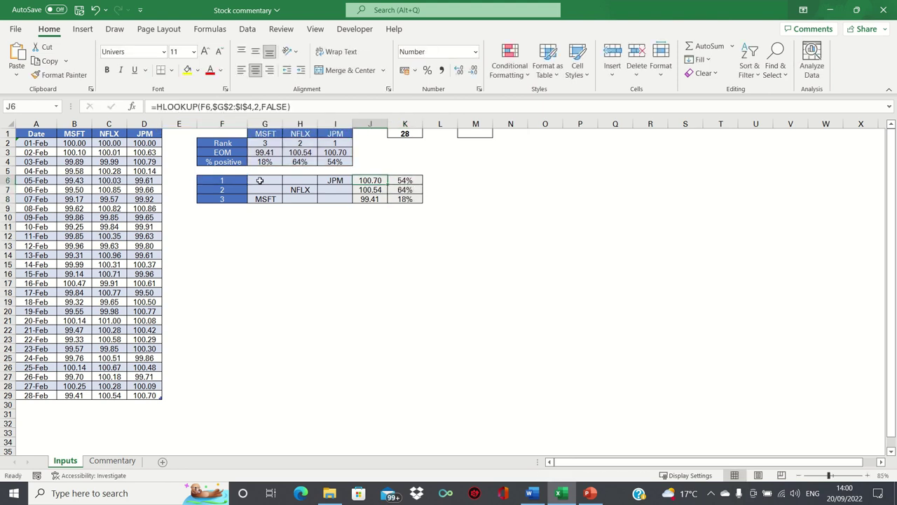
{"action": "key", "text": "Left"}
{"action": "key", "text": "Left"}
{"action": "key", "text": "Left"}
{"action": "key", "text": "Left"}
{"action": "key", "text": "Down"}
{"action": "key", "text": "Down"}
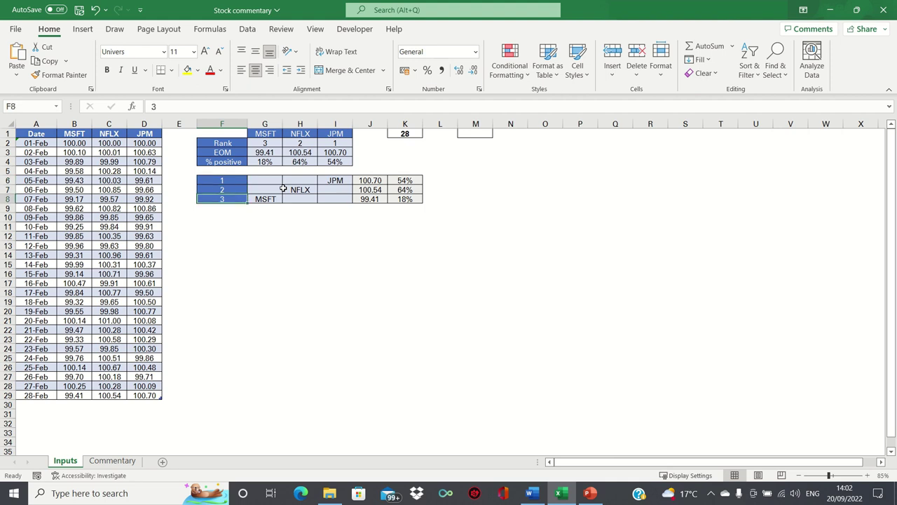
- Enter =TEXT(A2,"mmmm") in M1 so it displays February
{"action": "key", "text": "Down"}
{"action": "key", "text": "Down"}
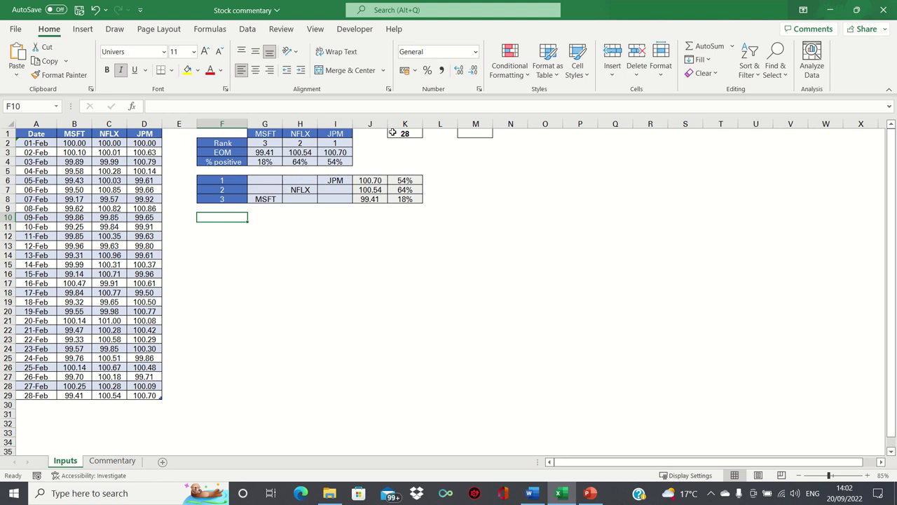
{"action": "left_click", "coordinate": [484, 133]}
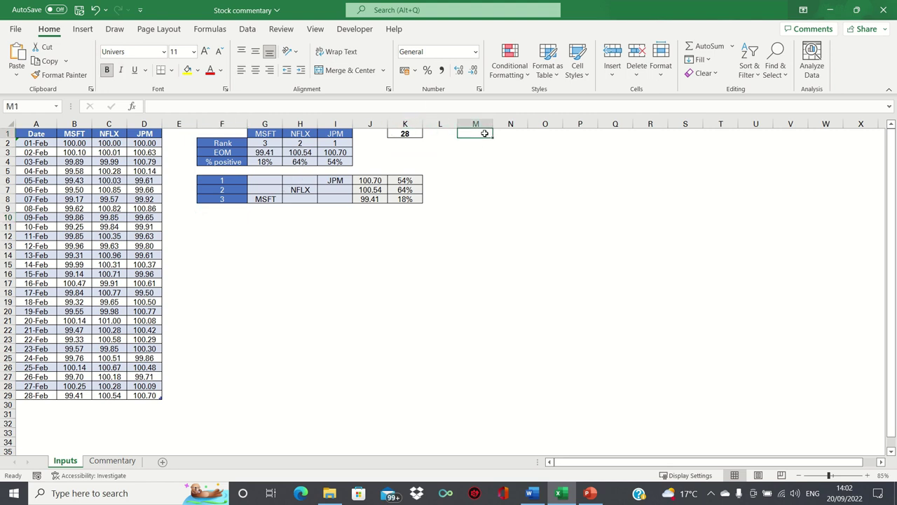
{"action": "type", "text": "=TEXT("}
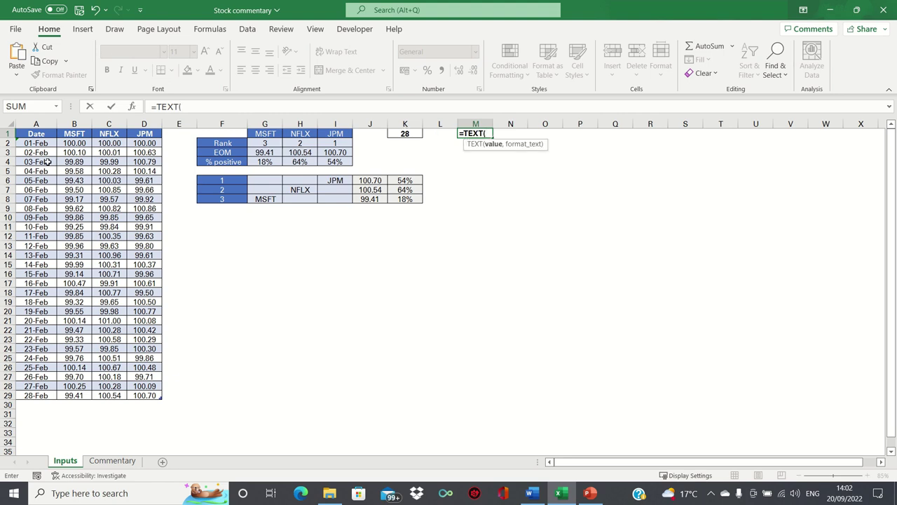
{"action": "left_click", "coordinate": [35, 143]}
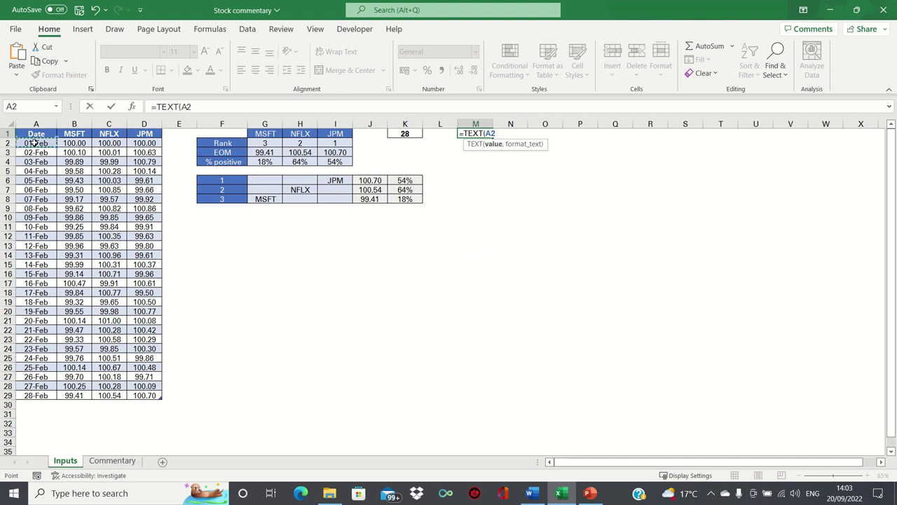
{"action": "type", "text": ","}
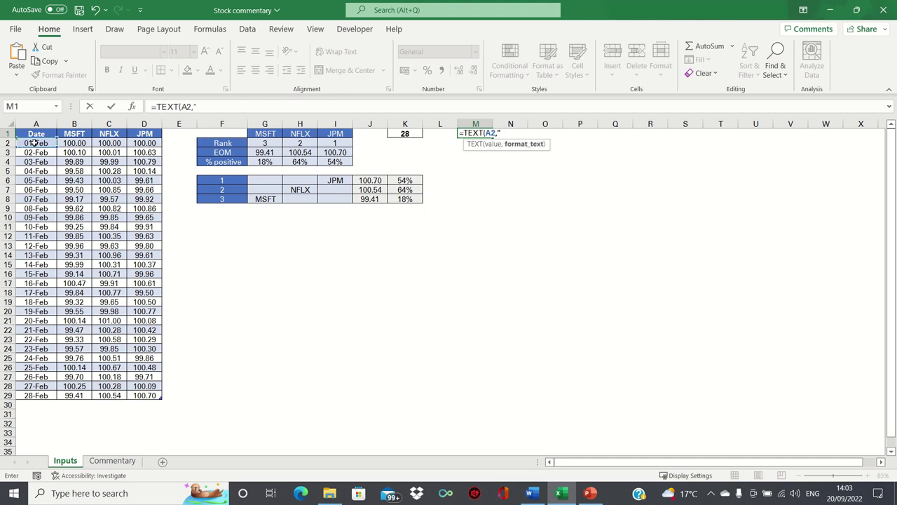
{"action": "type", "text": "\"mmmm\")"}
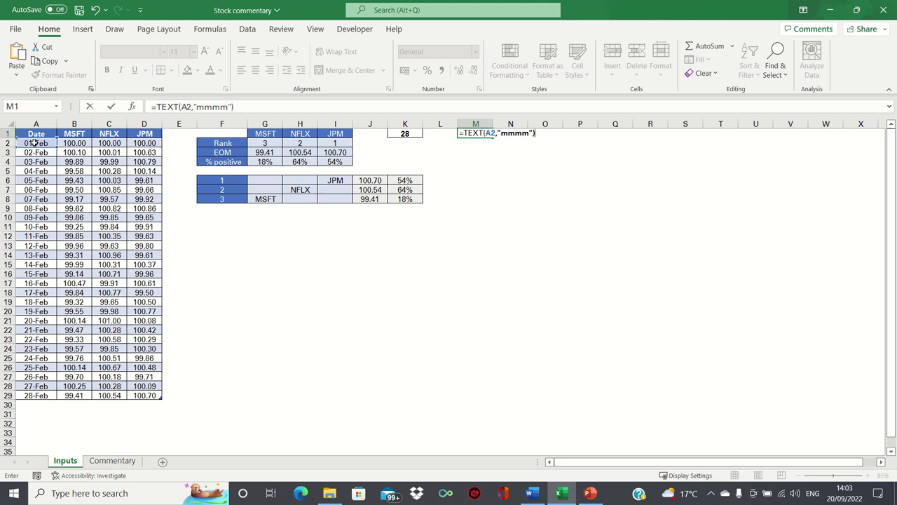
{"action": "key", "text": "Return"}
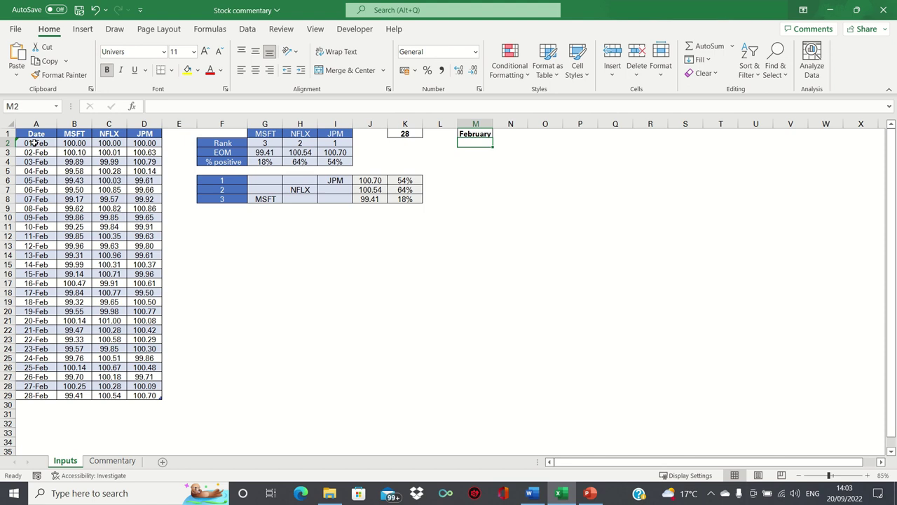
- Start F10 with ="In "&M1&", the best performing stock was "&CONCAT(G6:I6)
{"action": "left_click", "coordinate": [217, 216]}
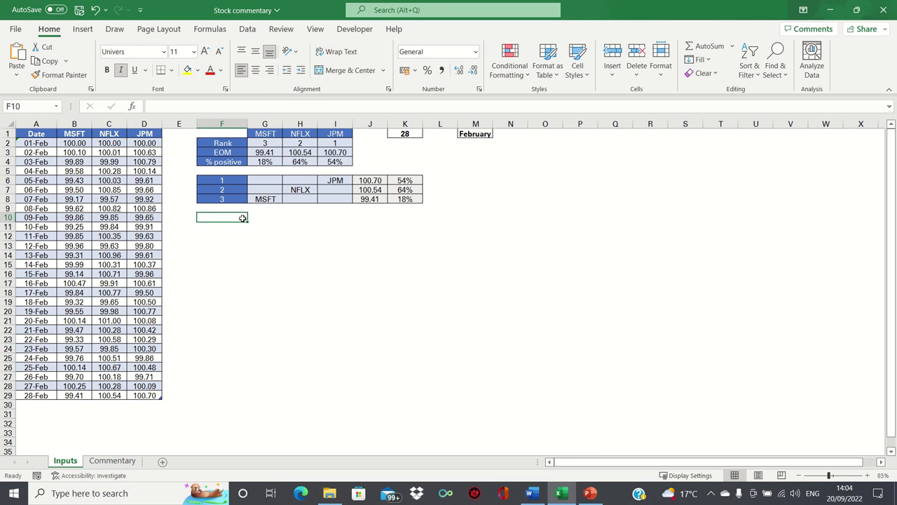
{"action": "type", "text": "=\"I"}
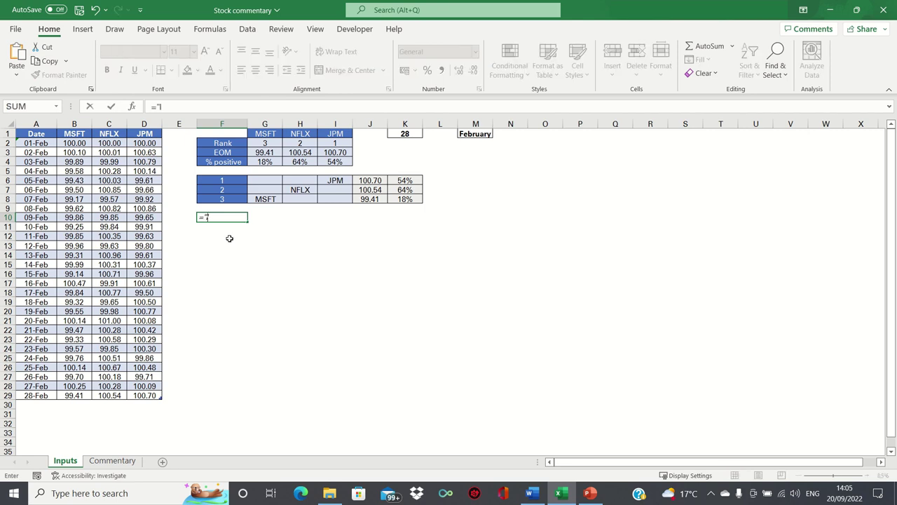
{"action": "type", "text": "n \"&"}
{"action": "left_click", "coordinate": [468, 133]}
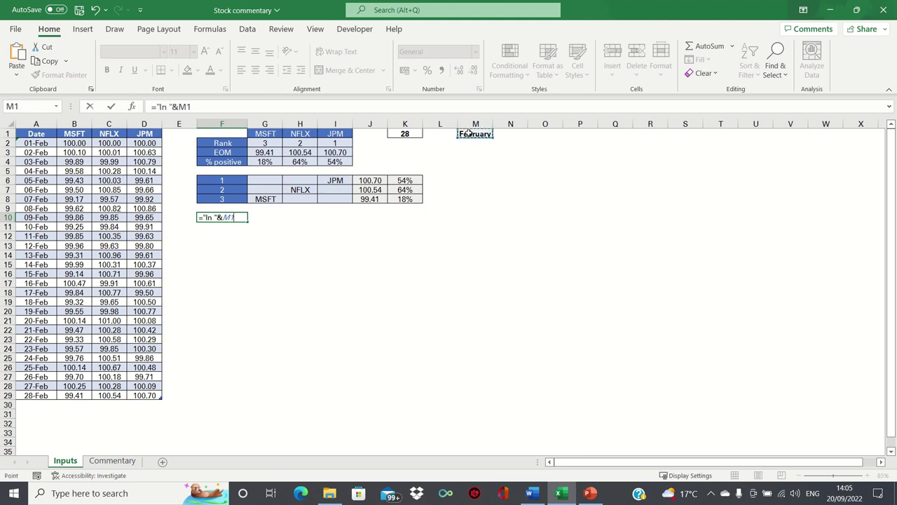
{"action": "type", "text": "&\", the best"}
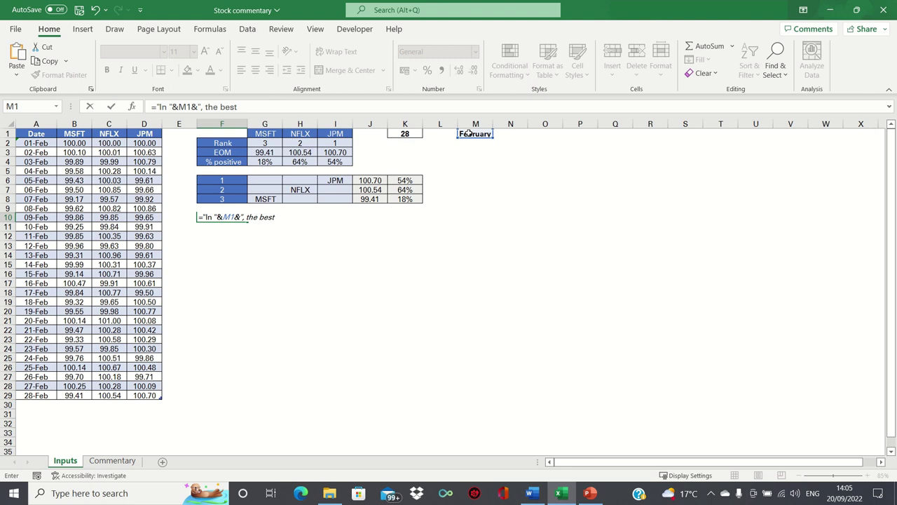
{"action": "type", "text": " performing stock was"}
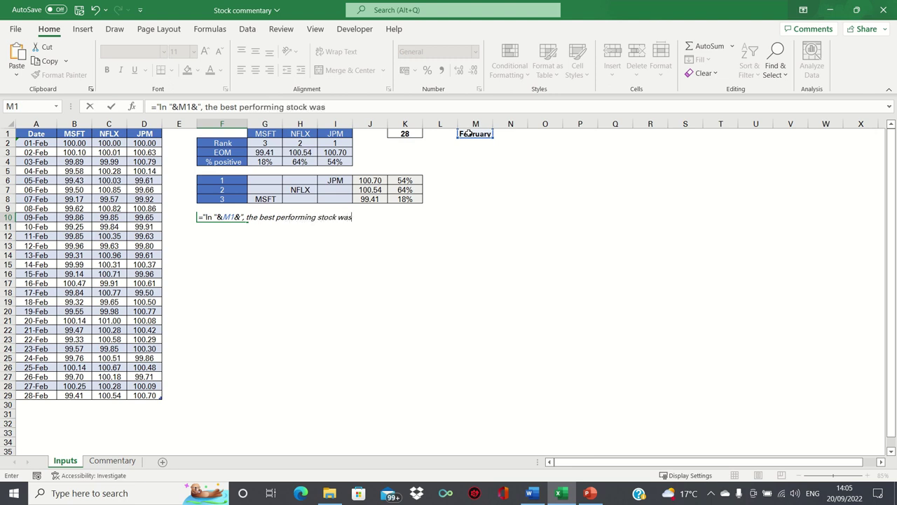
{"action": "type", "text": " \"&"}
{"action": "type", "text": "concat"}
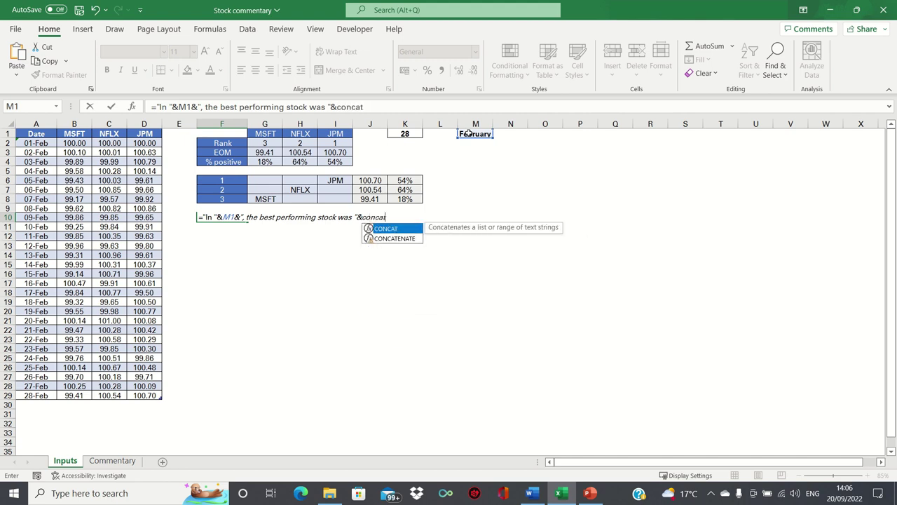
{"action": "type", "text": "("}
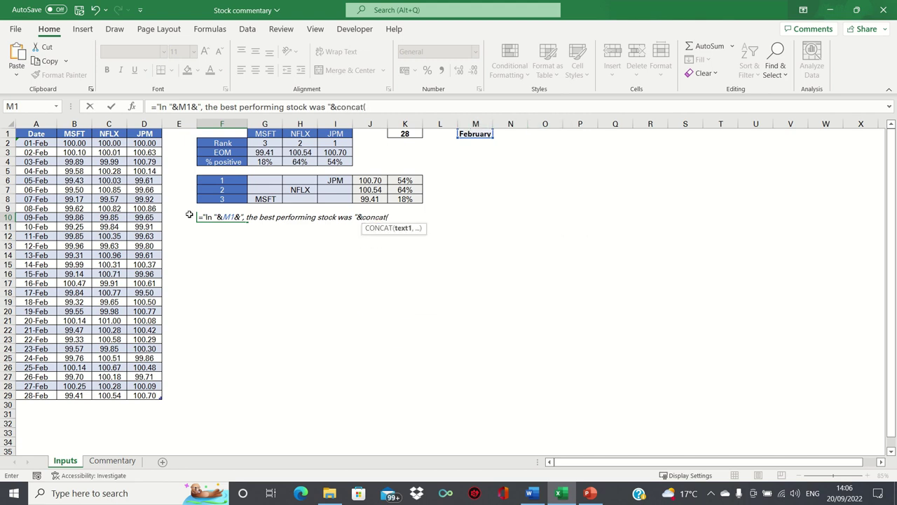
{"action": "left_click_drag", "start_coordinate": [265, 180], "coordinate": [333, 181]}
{"action": "type", "text": ")"}
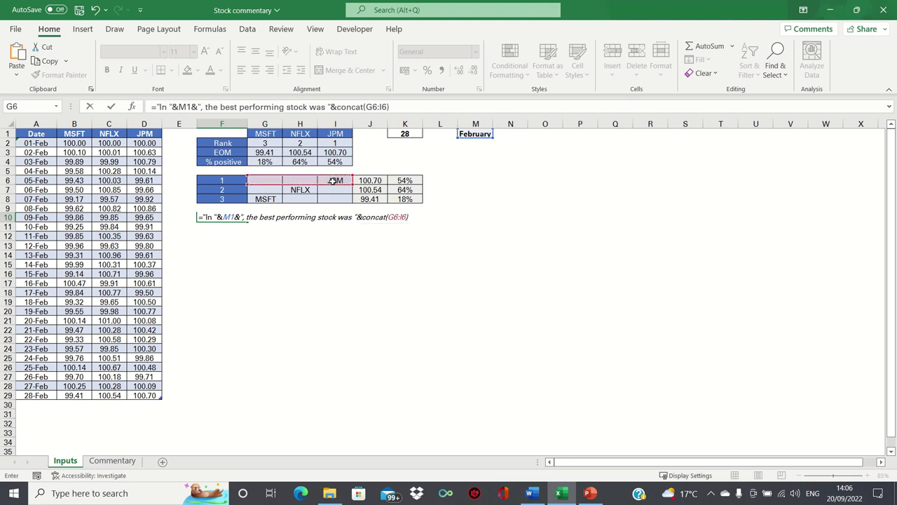
{"action": "key", "text": "Return"}
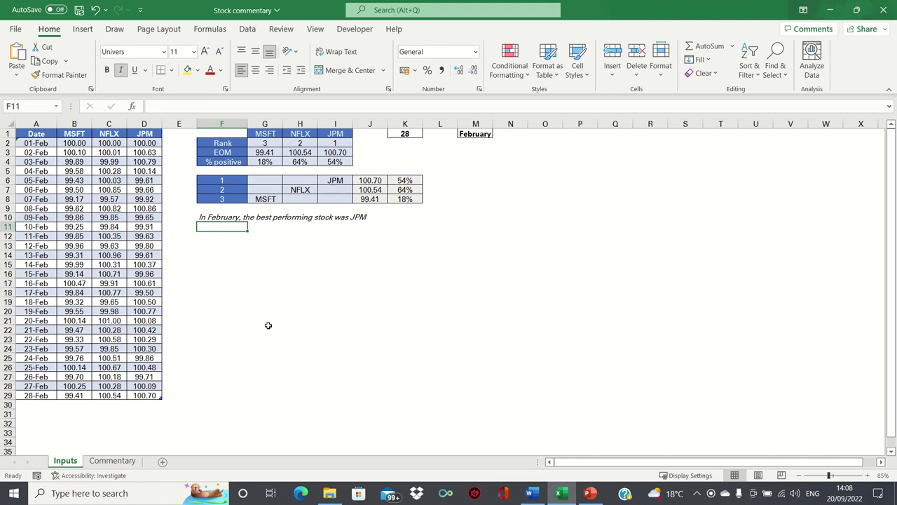
- Append " which traded " plus an IF on K6: positively above 0.6, negatively below 0.4, else sideways
{"action": "key", "text": "Up"}
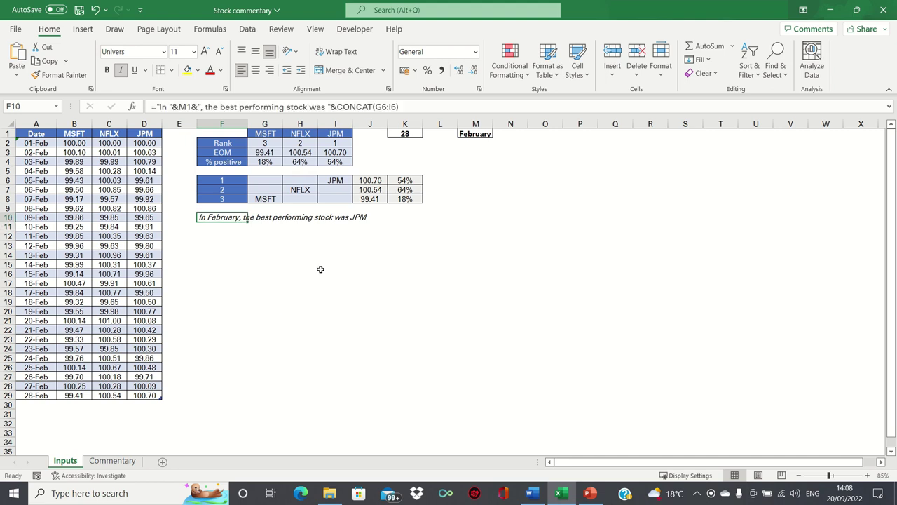
{"action": "left_click", "coordinate": [408, 107]}
{"action": "type", "text": "& 2h"}
{"action": "type", "text": " t"}
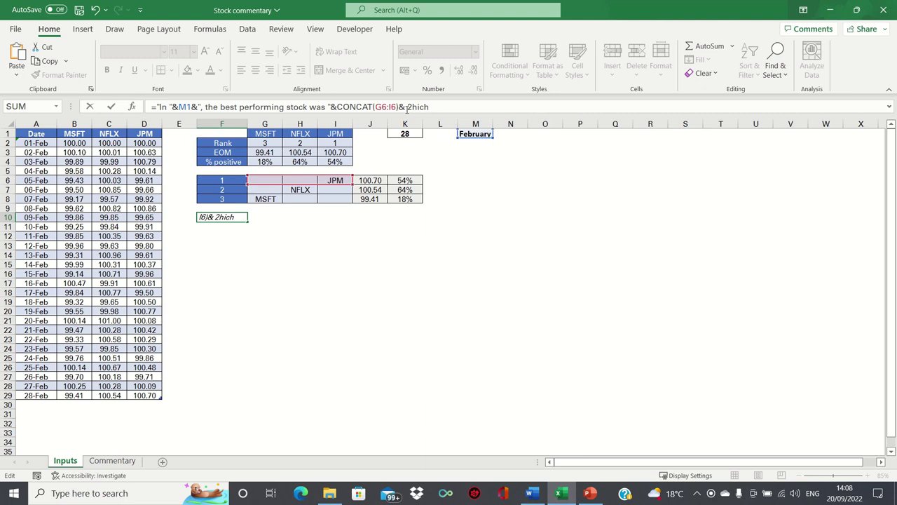
{"action": "key", "text": "BackSpace"}
{"action": "key", "text": "BackSpace"}
{"action": "key", "text": "BackSpace"}
{"action": "key", "text": "BackSpace"}
{"action": "key", "text": "BackSpace"}
{"action": "type", "text": "\" which traded \"&if("}
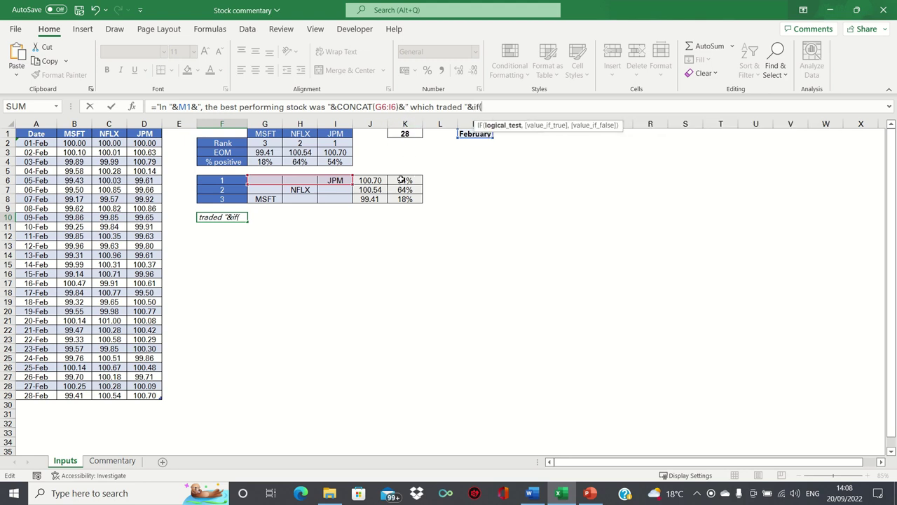
{"action": "left_click", "coordinate": [402, 180]}
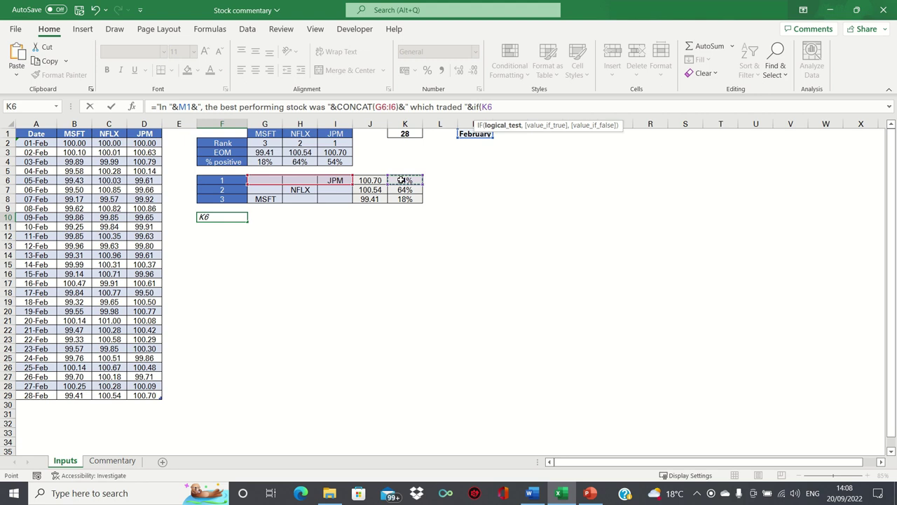
{"action": "type", "text": ">0.6"}
{"action": "type", "text": ",\""}
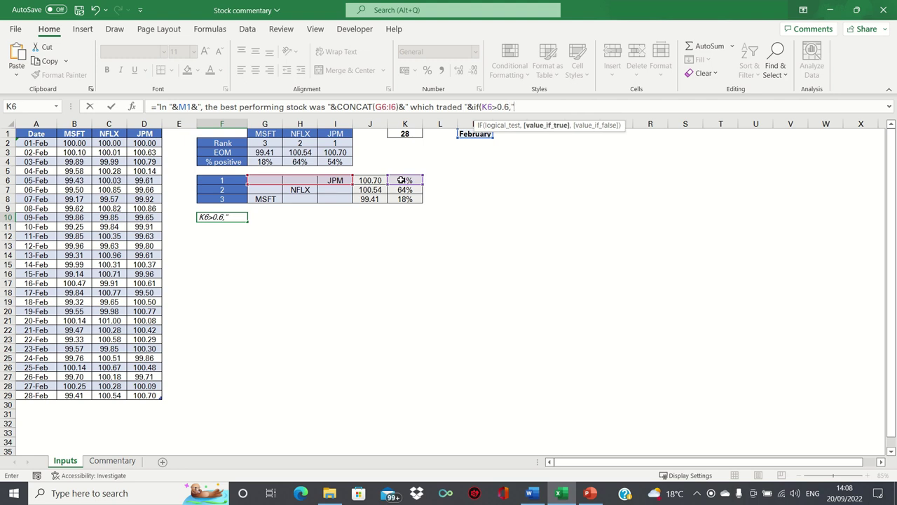
{"action": "type", "text": "positively"}
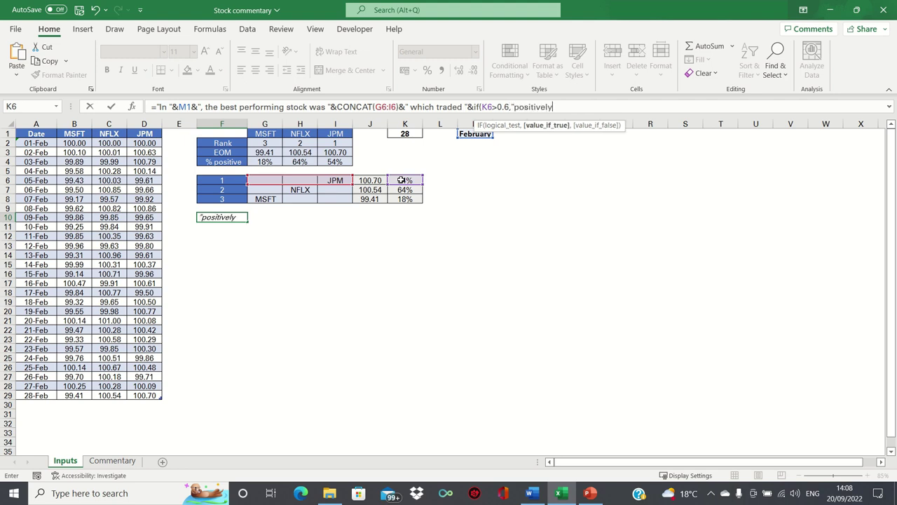
{"action": "type", "text": " throughout the month"}
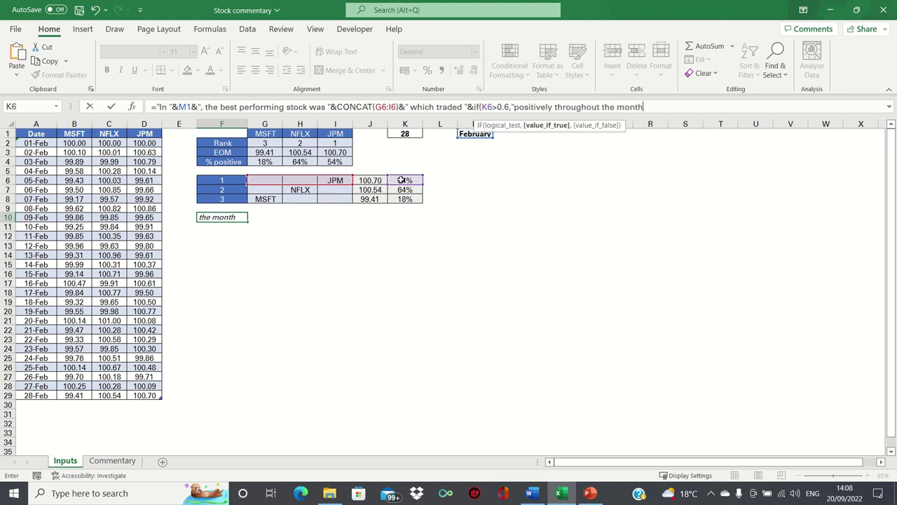
{"action": "type", "text": "\",if"}
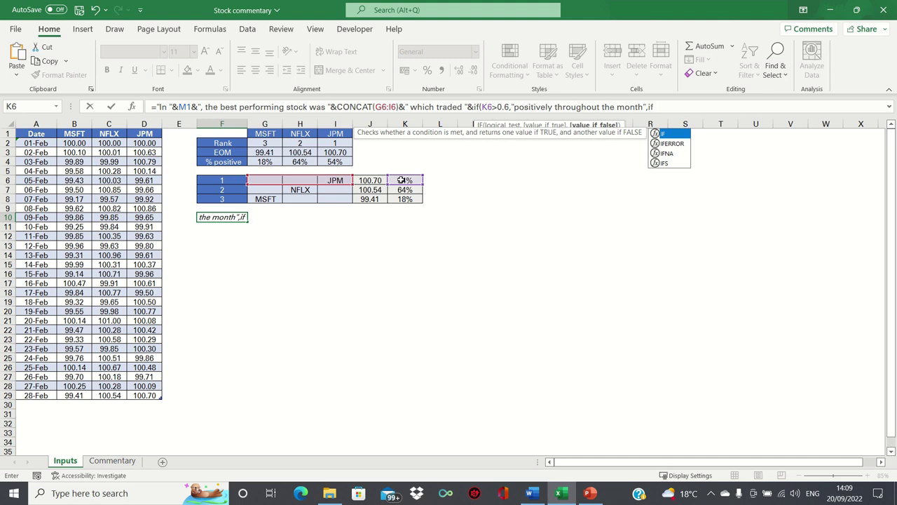
{"action": "type", "text": "(k6"}
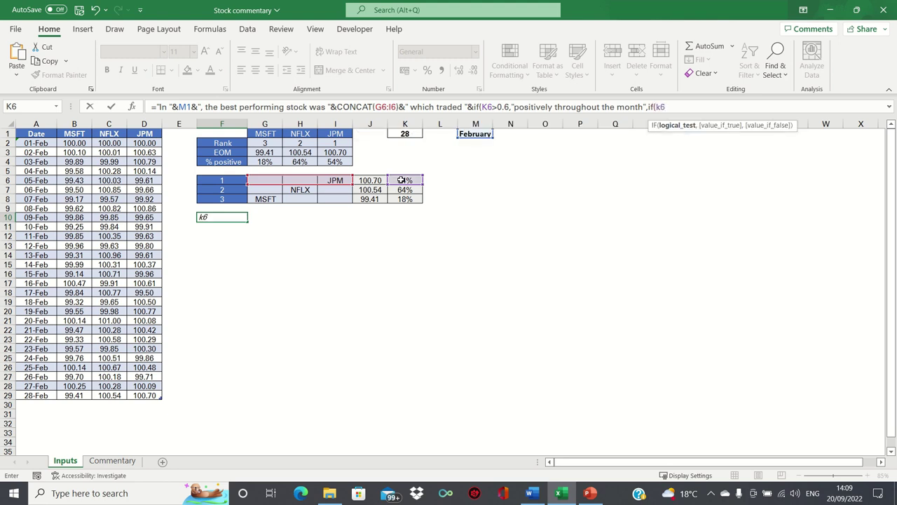
{"action": "type", "text": "<0.4,\""}
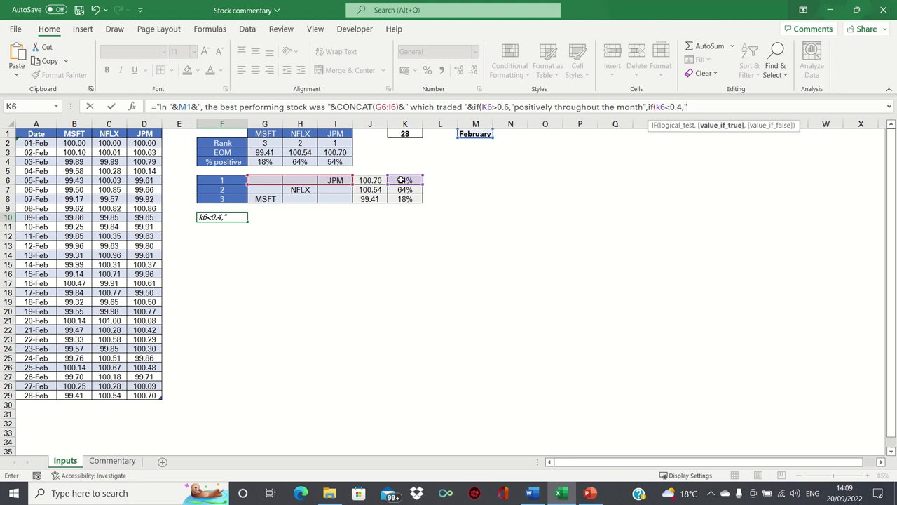
{"action": "type", "text": "negatively throughout"}
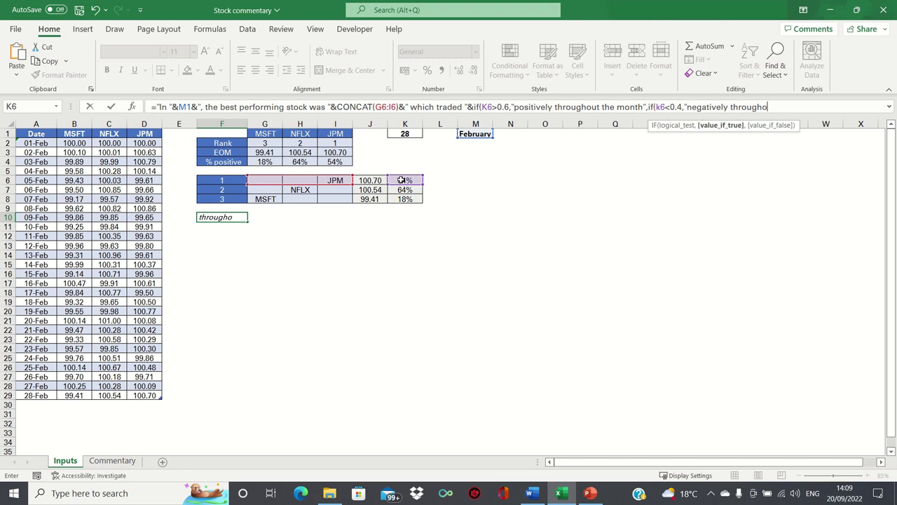
{"action": "type", "text": " the month\""}
{"action": "type", "text": ",\"side"}
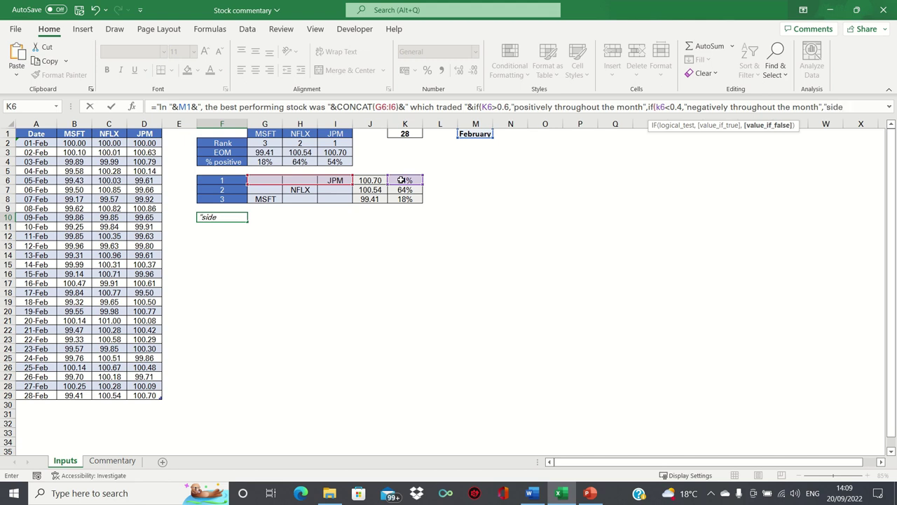
{"action": "type", "text": "ways throu"}
{"action": "key", "text": "BackSpace"}
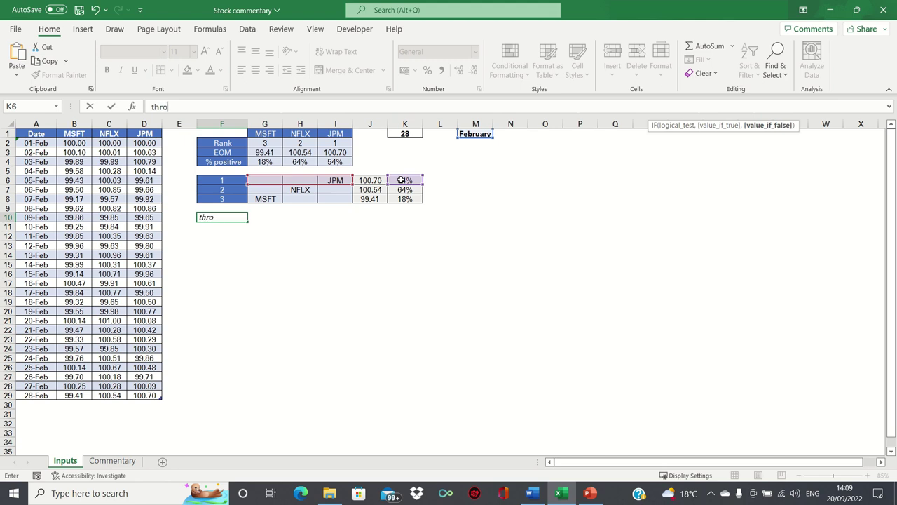
{"action": "type", "text": "ughout the mont h\")"}
{"action": "key", "text": "Return"}
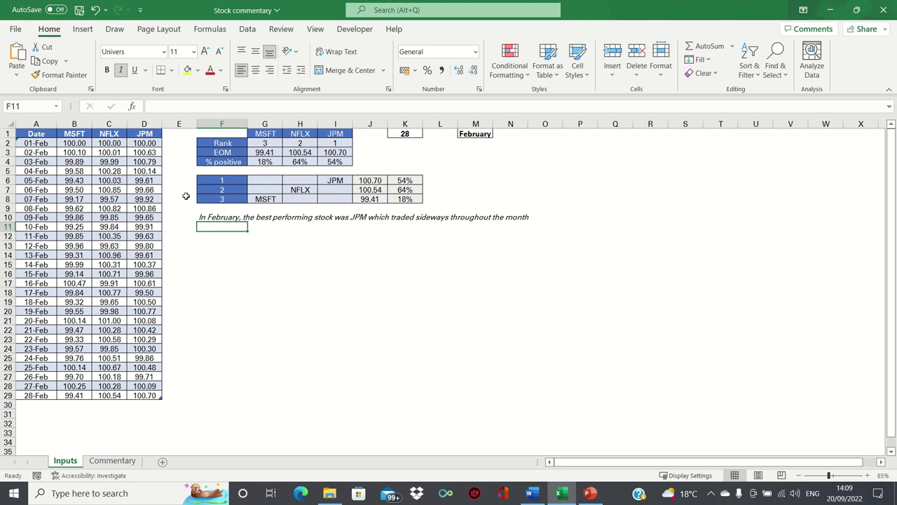
- Append an IF on J6>100: 'managing to finish above the line at month end', else 'struggling towards the end'
{"action": "left_click", "coordinate": [211, 213]}
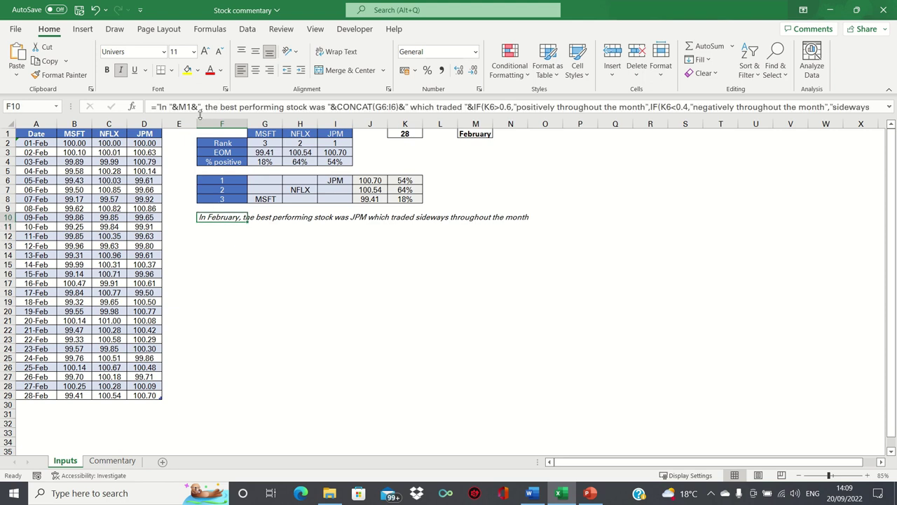
{"action": "left_click_drag", "start_coordinate": [200, 119], "coordinate": [198, 138]}
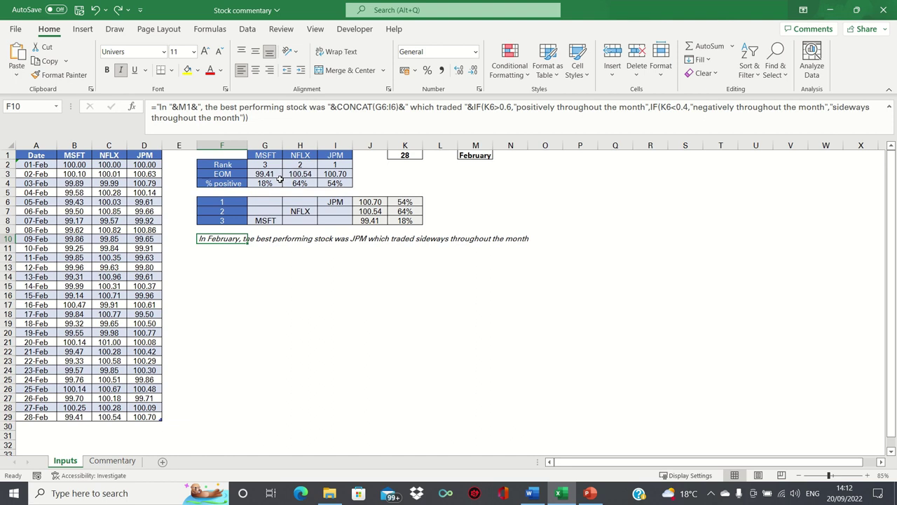
{"action": "left_click", "coordinate": [261, 124]}
{"action": "type", "text": "&"}
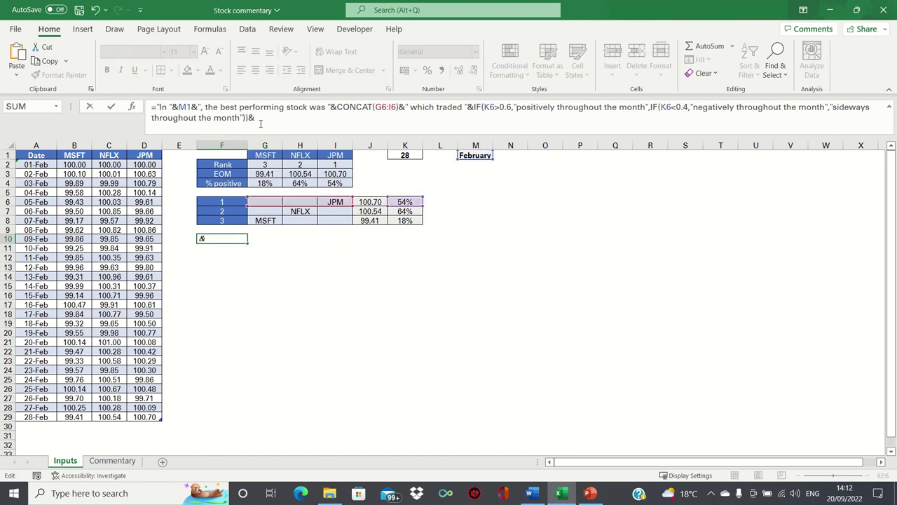
{"action": "type", "text": "if("}
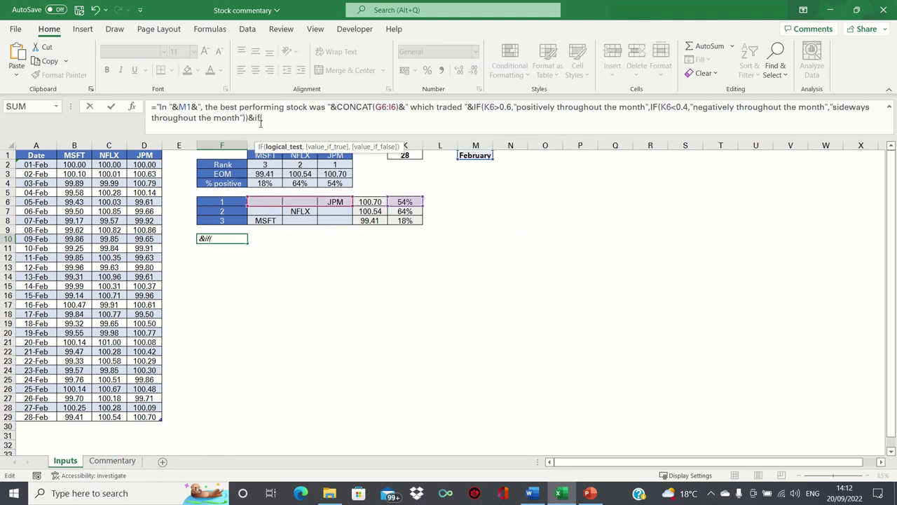
{"action": "left_click", "coordinate": [364, 202]}
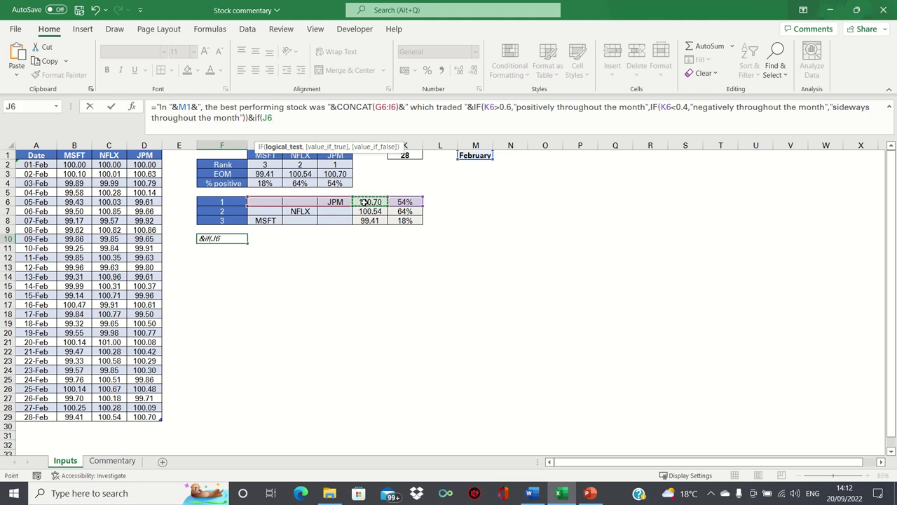
{"action": "type", "text": ">100"}
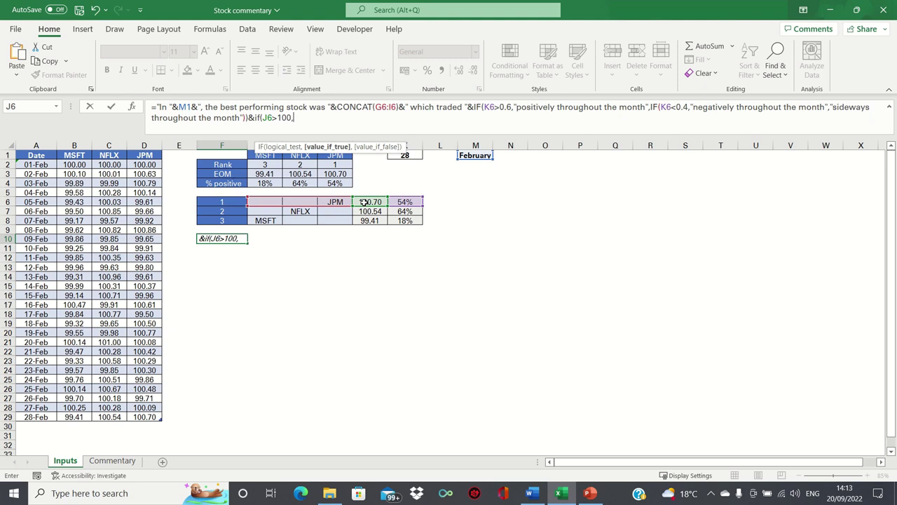
{"action": "type", "text": ", managing to finish above the l"}
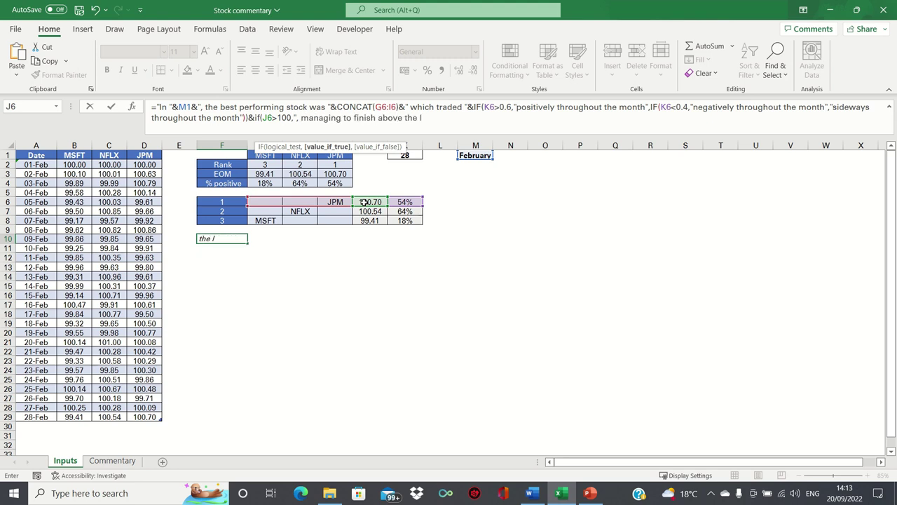
{"action": "type", "text": "ine at month end. \""}
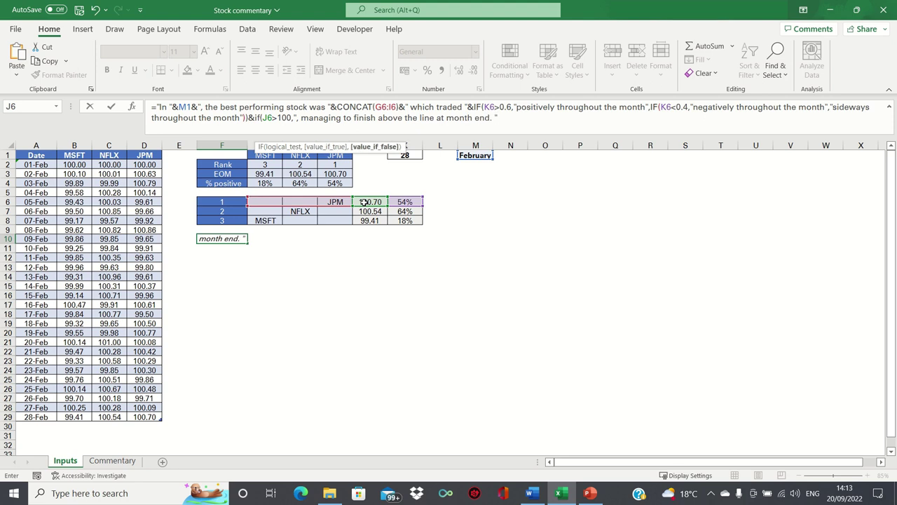
{"action": "type", "text": ",\", struggling towards the end of th"}
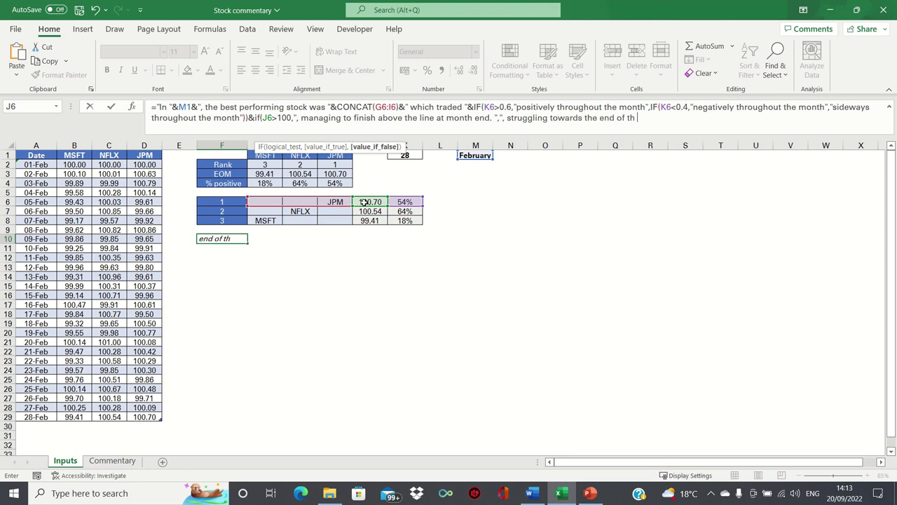
{"action": "type", "text": "e month and wasn't able to finish ab"}
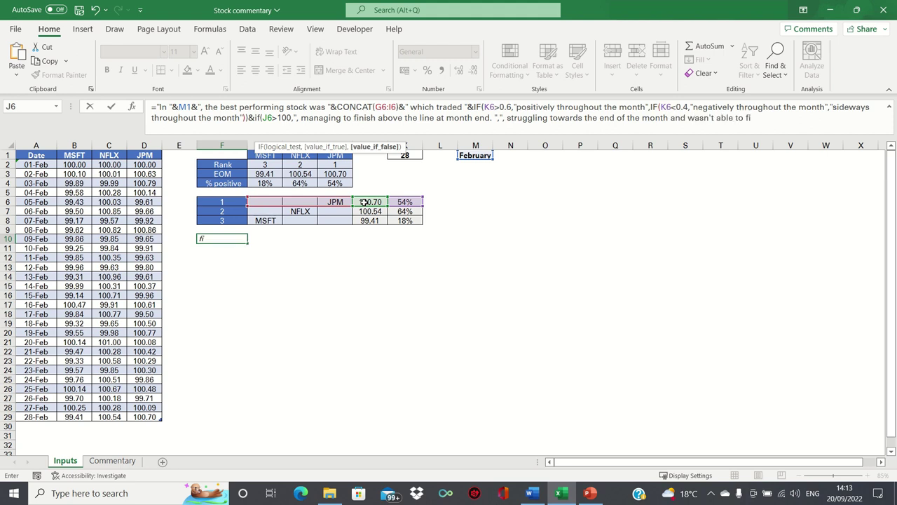
{"action": "type", "text": "ove the line."}
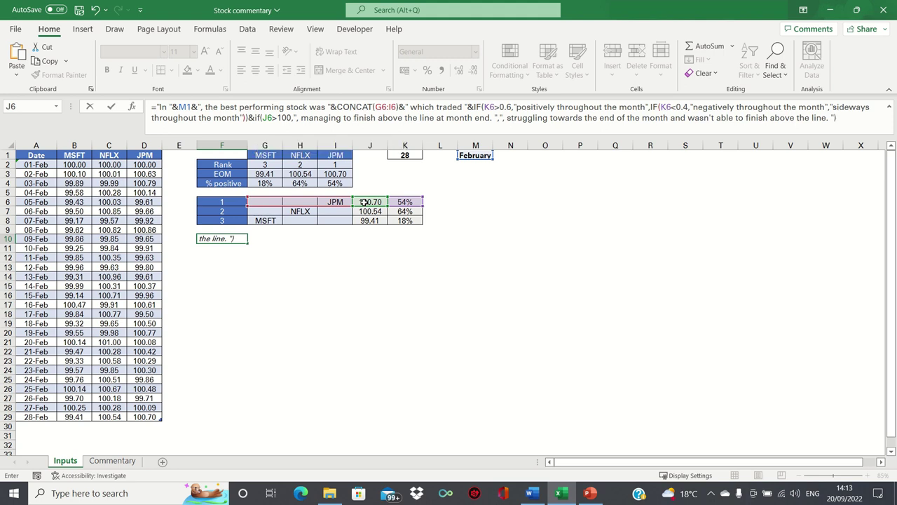
{"action": "key", "text": "Return"}
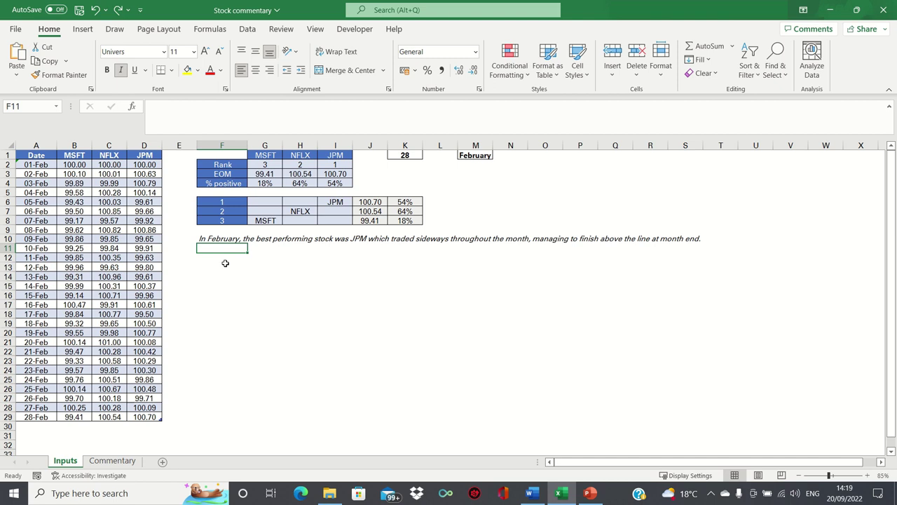
- Paste the rank-2 CONCAT/IF formula into F11, producing the NFLX sentence comparing it with JPM
{"action": "left_click", "coordinate": [216, 114]}
{"action": "type", "text": "=CONCAT(G7:I7)&IF(K7>0.6,\" demonstrated positive performance throughout the month\",IF(K7<0.4,\" struggled throughout the month\",\" traded sideways throughout the month\"))&\", closing behind \"&CONCAT(G6:I6)&IF(J7>100,\", yet managed to outperform at month end. \",\", closing below the line at month end. \")"}
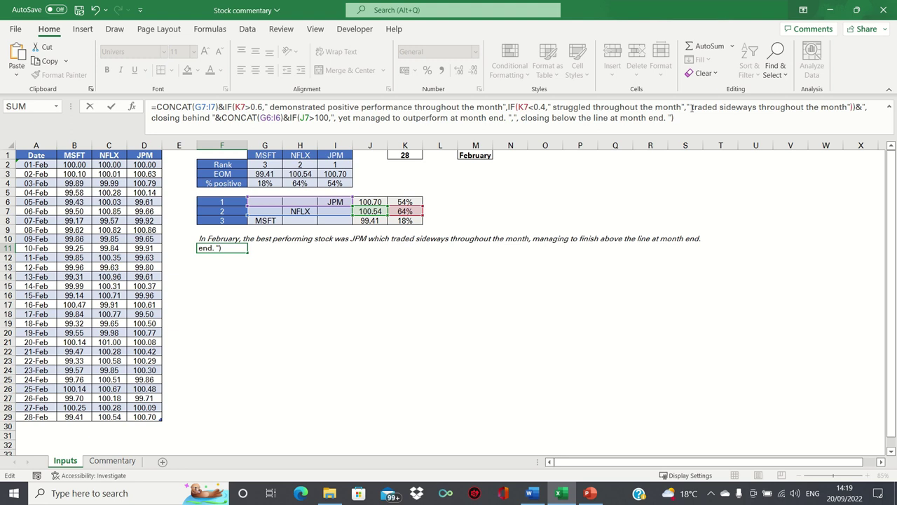
{"action": "key", "text": "Return"}
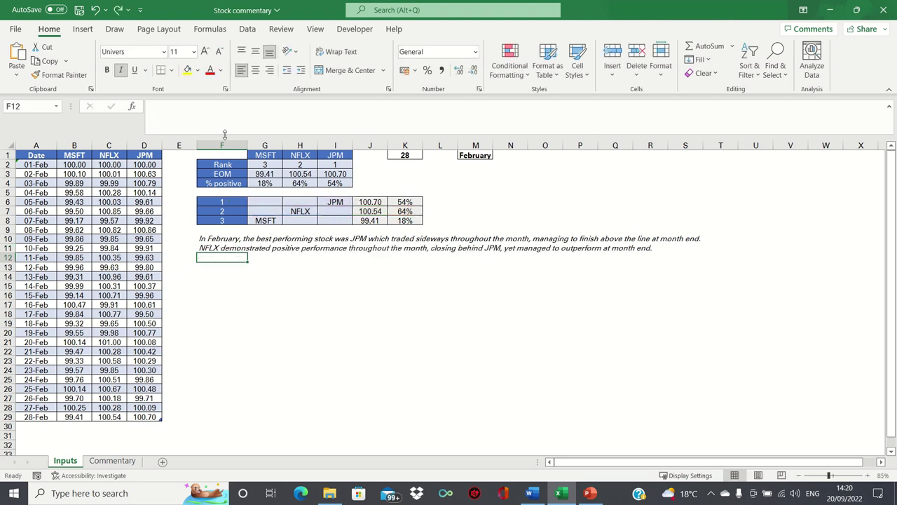
- Paste the 'Finally, …' rank-3 formula into F12 describing MSFT, then view the Commentary sheet
{"action": "type", "text": "=\"Finally, \"&CONCAT(G8:I8)&\" was the poorest among the three stocks in the month of \"&M1&IF(J8>100,\" but still managed to outperform at month end.\",\", weighing on performance at month end.\")"}
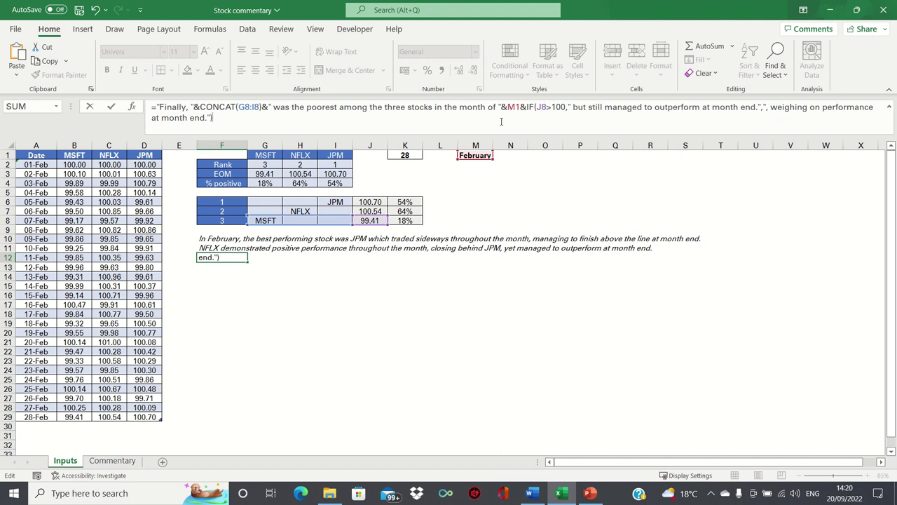
{"action": "key", "text": "Return"}
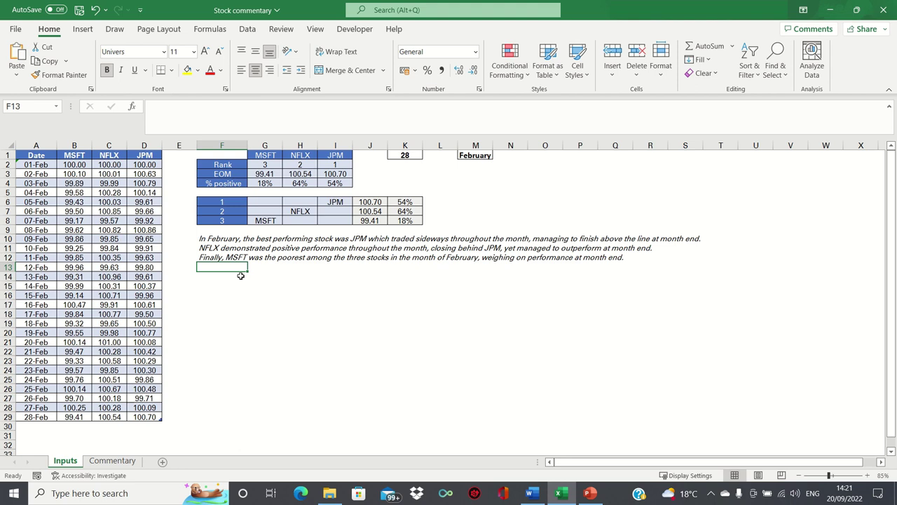
{"action": "key", "text": "ctrl+Page_Down"}
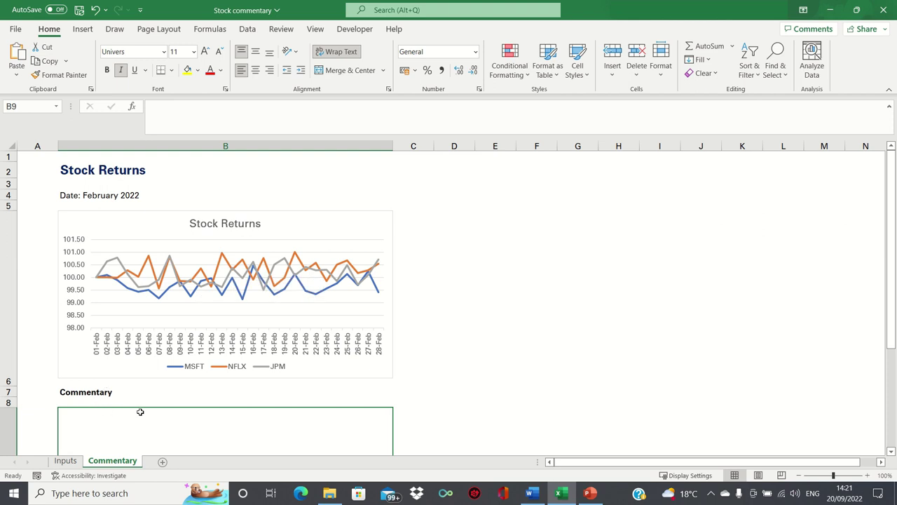
- Enter =CONCAT(Inputs!F10:F12) in the Commentary box at B9 to join the three sentences
{"action": "scroll", "coordinate": [140, 412], "scroll_direction": "down", "scroll_amount": 3}
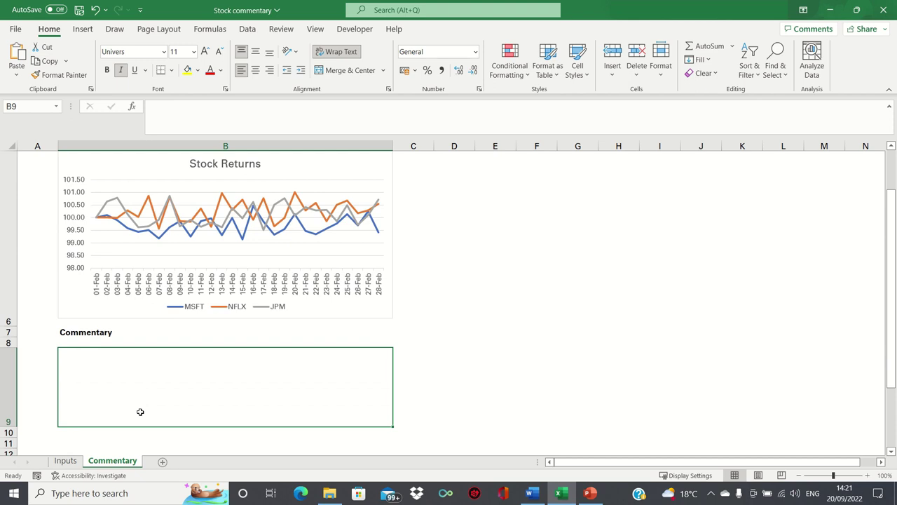
{"action": "type", "text": "=CONCAT"}
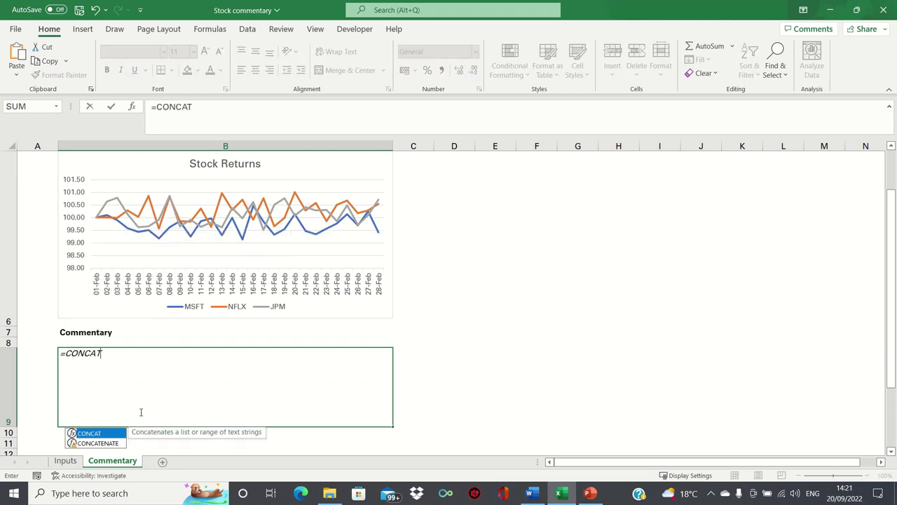
{"action": "type", "text": "("}
{"action": "left_click", "coordinate": [65, 460]}
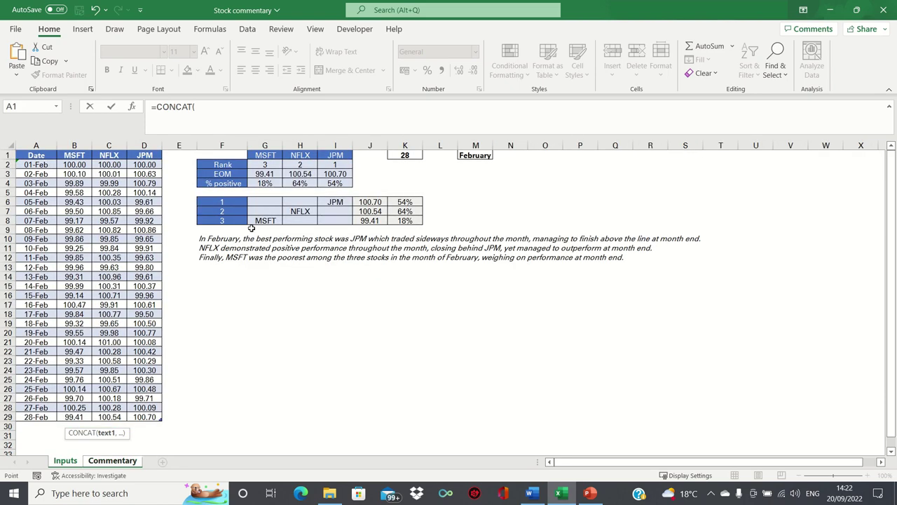
{"action": "left_click", "coordinate": [204, 239]}
{"action": "left_click_drag", "start_coordinate": [203, 239], "coordinate": [206, 256]}
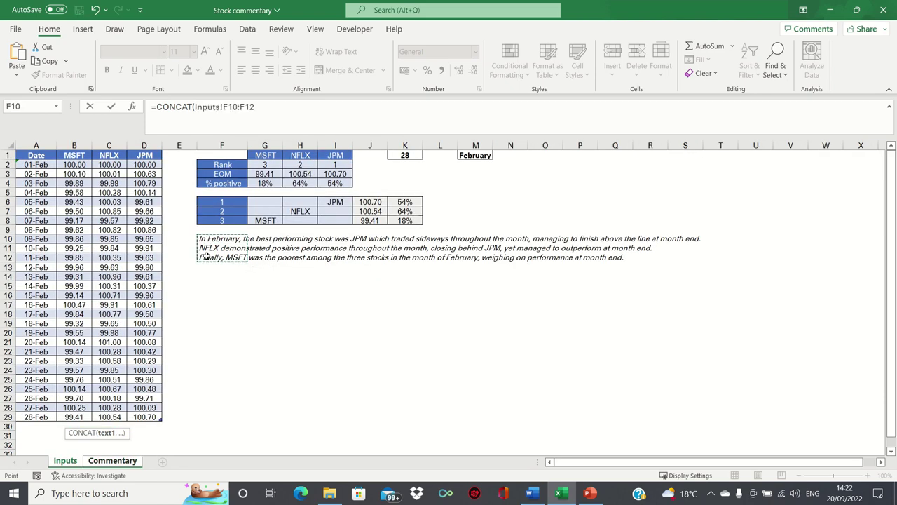
{"action": "type", "text": ")"}
{"action": "key", "text": "Return"}
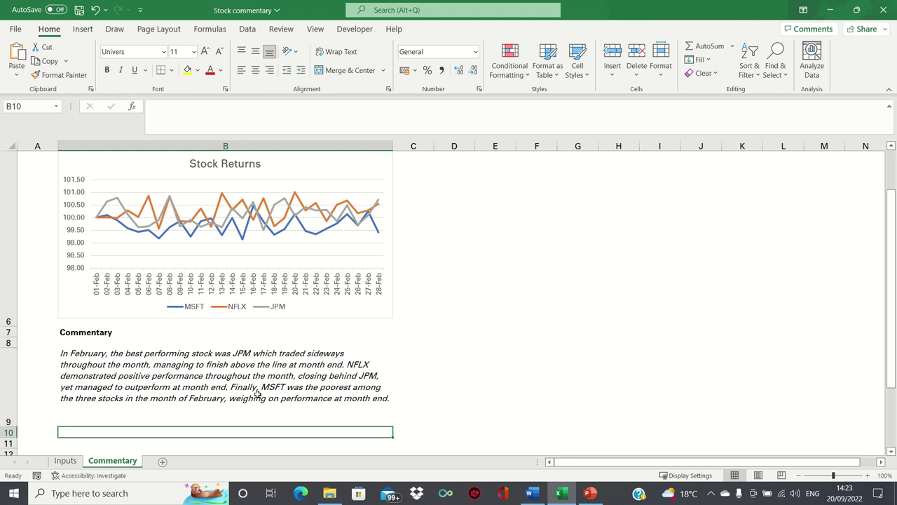
- On the Inputs sheet, set MSFT's B3 price to =B2*1.001 for 0.1% daily growth
{"action": "key", "text": "ctrl+Page_Up"}
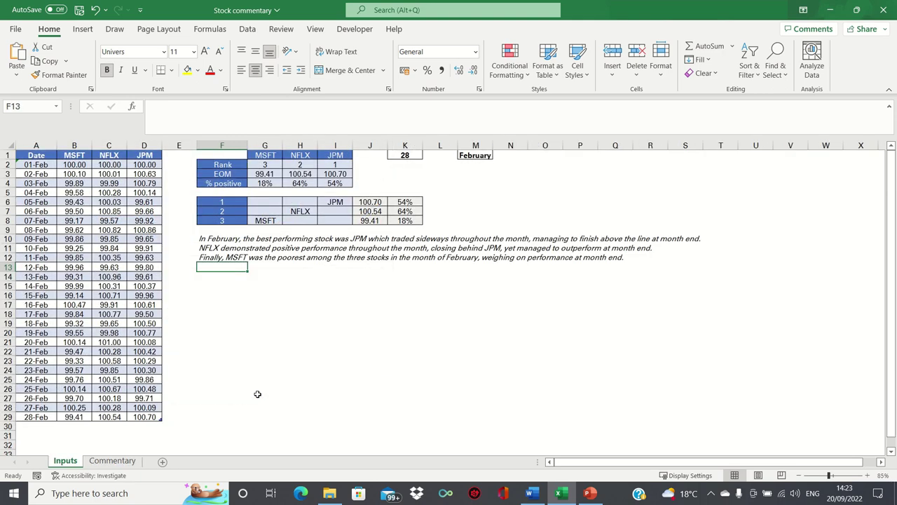
{"action": "left_click", "coordinate": [82, 173]}
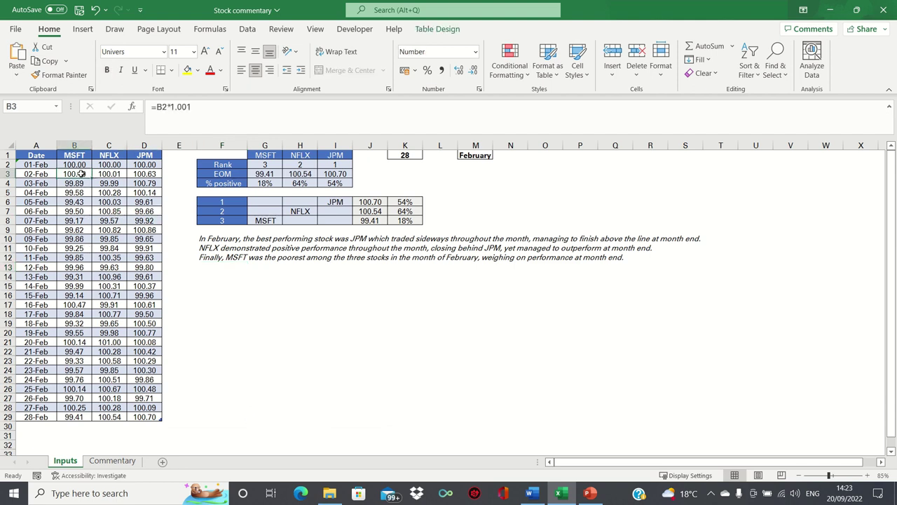
{"action": "type", "text": "="}
{"action": "key", "text": "Up"}
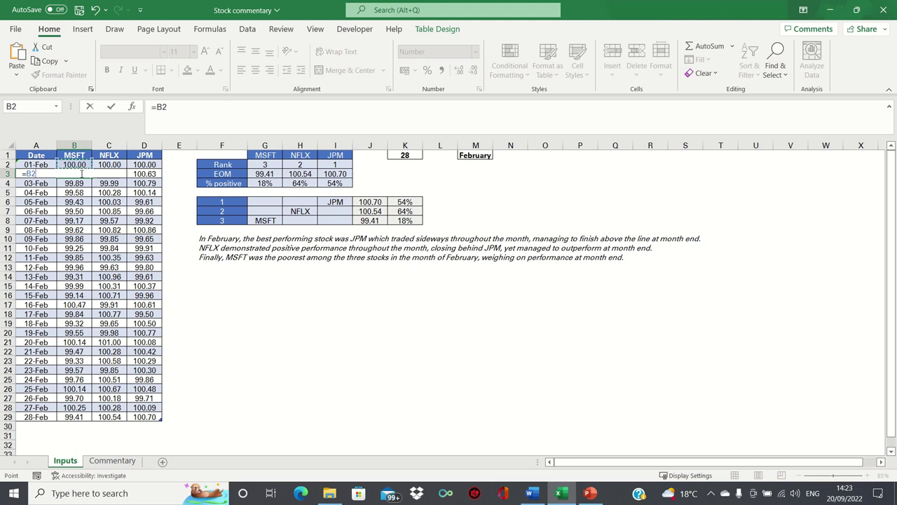
{"action": "type", "text": "*1.001"}
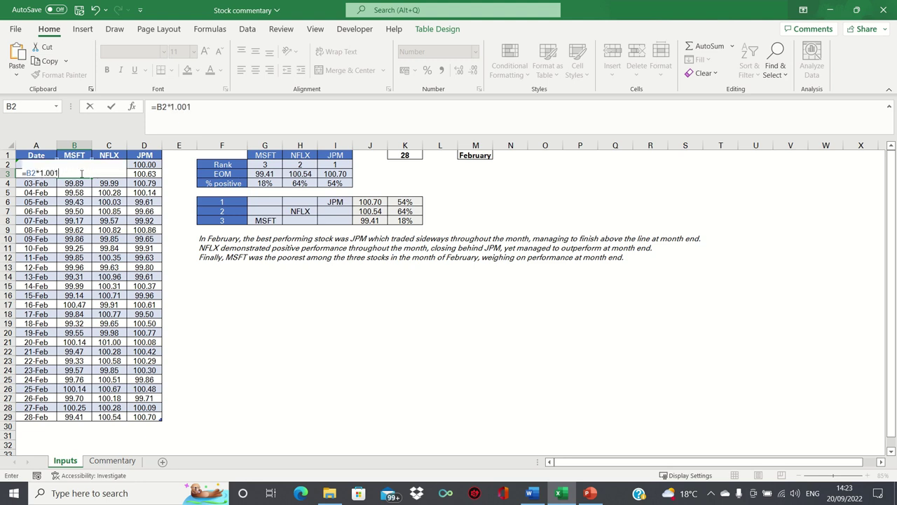
{"action": "key", "text": "Return"}
- Fill the growth formula down MSFT's column to 28-Feb and view the updated Commentary sheet
{"action": "key", "text": "Up"}
{"action": "key", "text": "ctrl+shift+Down"}
{"action": "key", "text": "ctrl+d"}
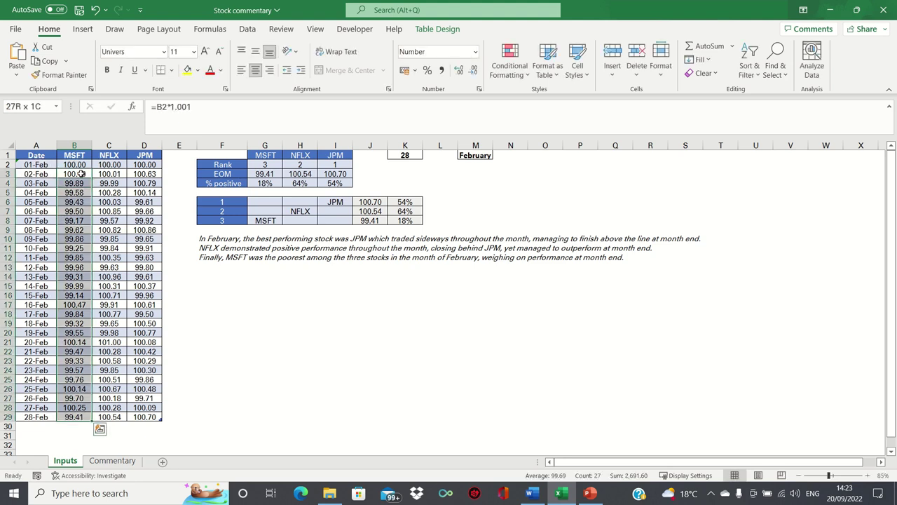
{"action": "key", "text": "Up"}
{"action": "key", "text": "Up"}
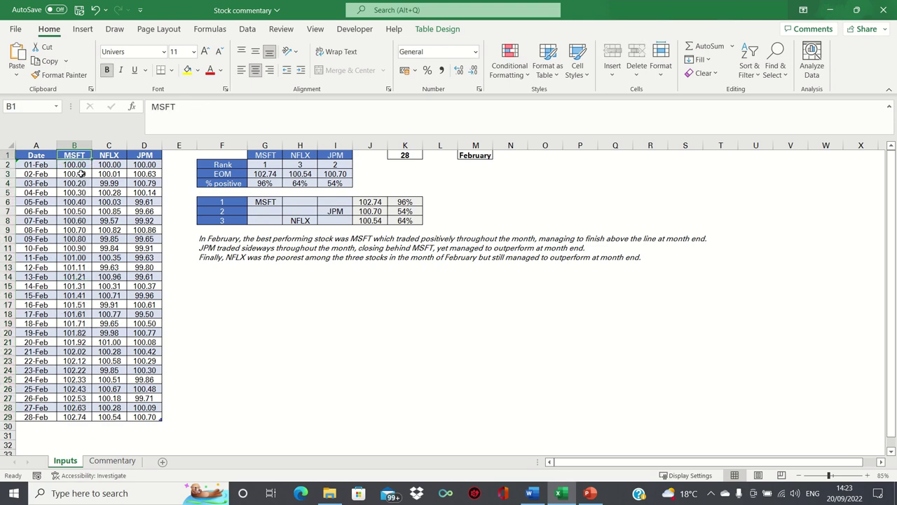
{"action": "key", "text": "ctrl+Page_Down"}
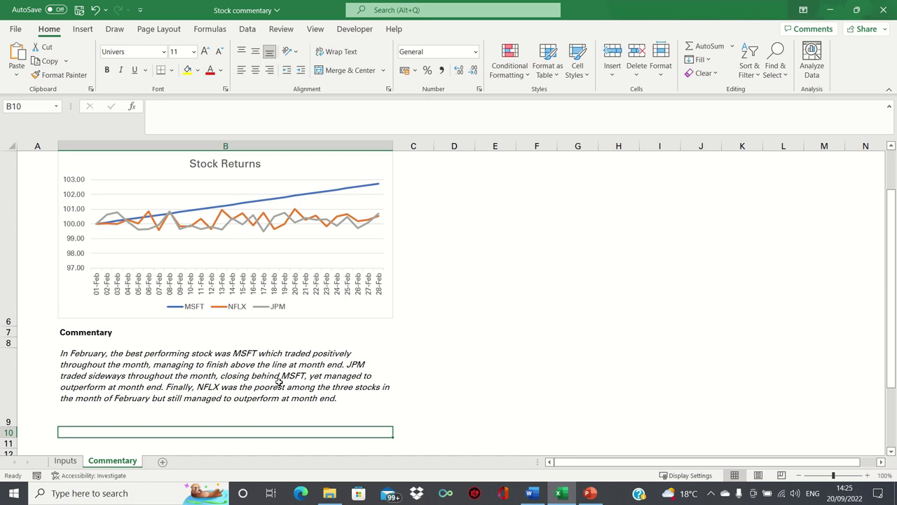
{"action": "scroll", "coordinate": [279, 382], "scroll_direction": "up", "scroll_amount": 2}
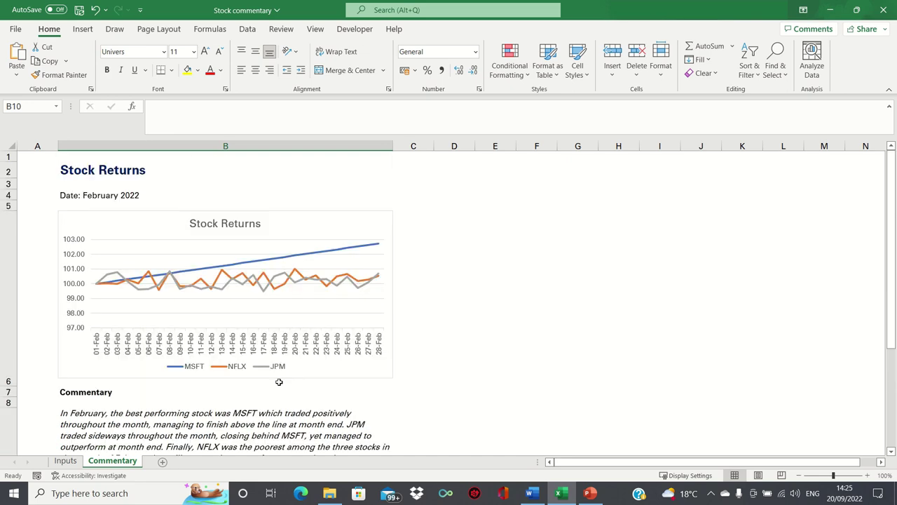
{"action": "scroll", "coordinate": [281, 95], "scroll_direction": "down", "scroll_amount": 1}
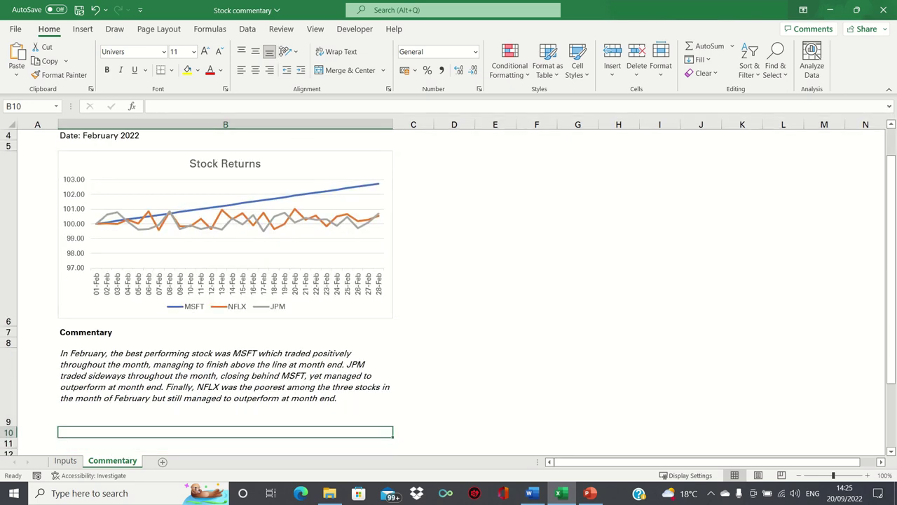
{"action": "scroll", "coordinate": [334, 283], "scroll_direction": "up", "scroll_amount": 1}
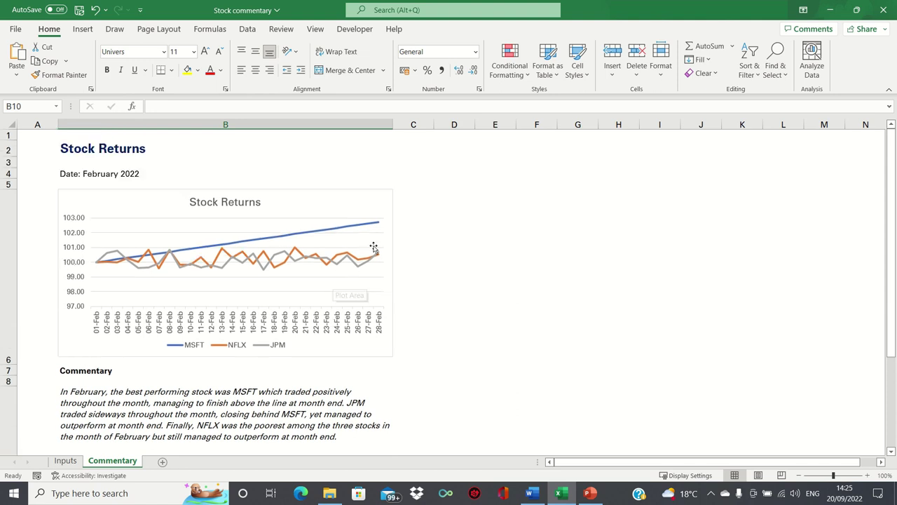